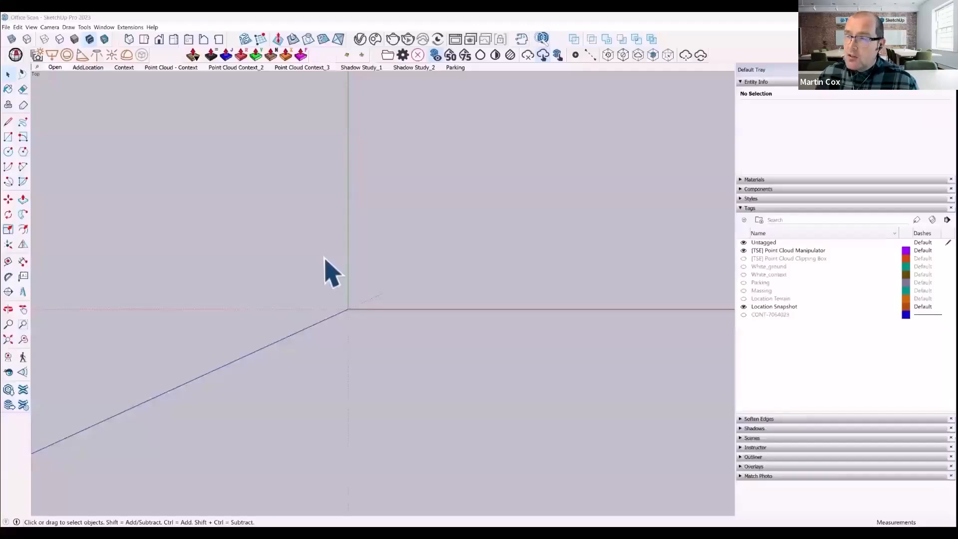
# - Import a satellite region around the pinned site with Add Location, using the Bing provider at High resolution
pyautogui.click(6, 27)
pyautogui.moveTo(52, 122)
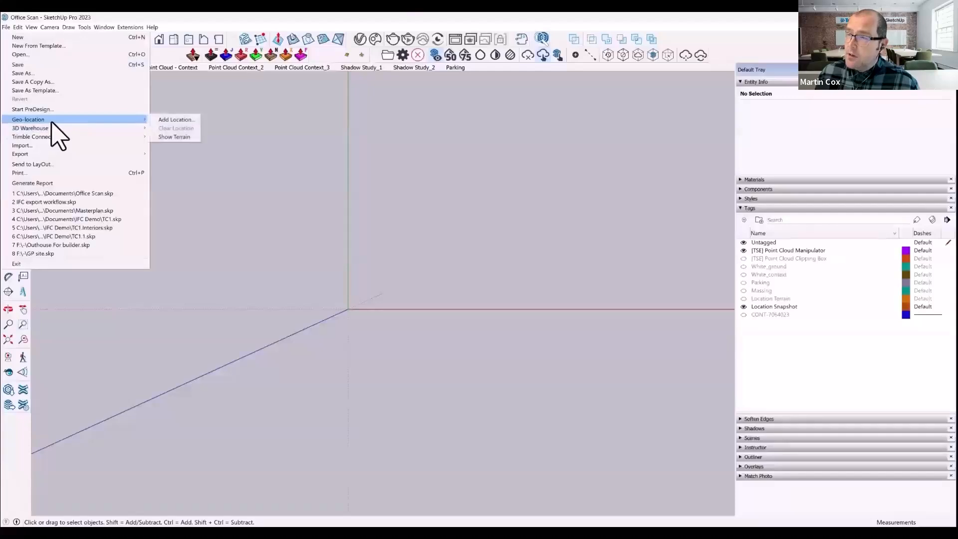
pyautogui.click(174, 120)
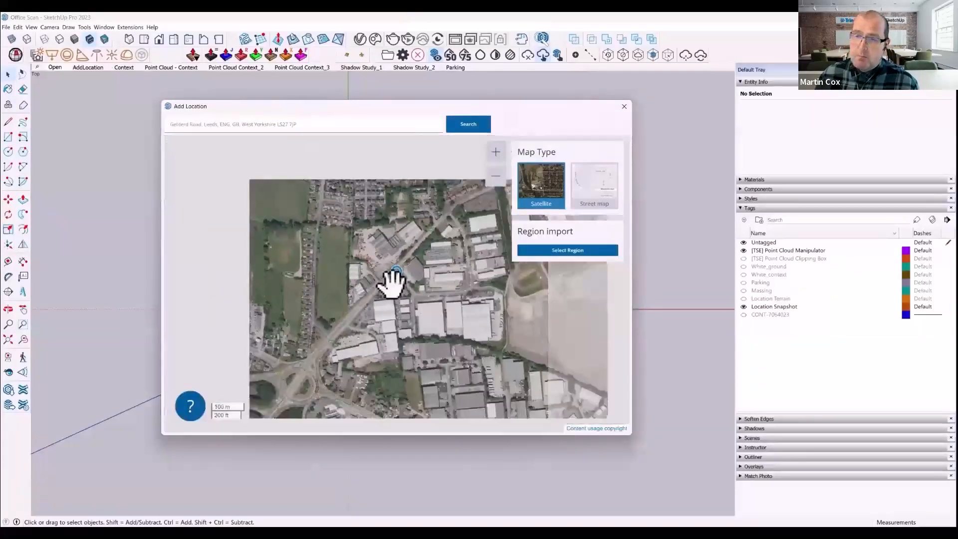
pyautogui.scroll(1, 391, 282)
pyautogui.click(567, 250)
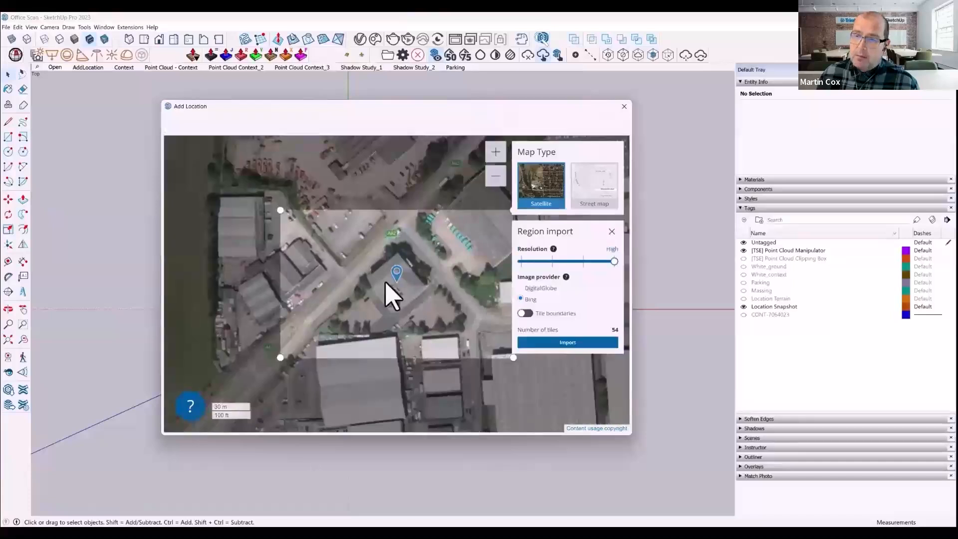
pyautogui.scroll(-1, 375, 300)
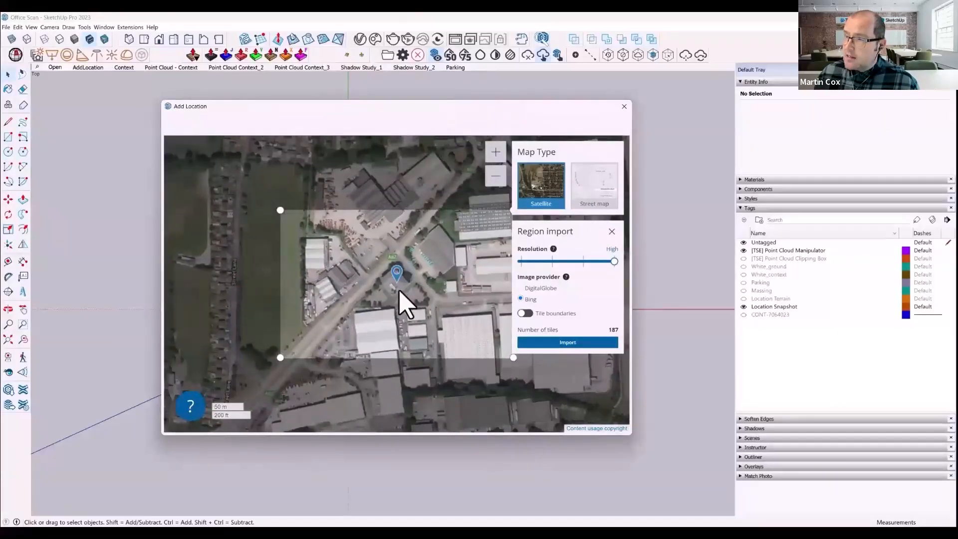
pyautogui.click(547, 344)
# - Toggle the Location Terrain and Location Snapshot tags to compare the terrain with the flat aerial image
pyautogui.moveTo(475, 395); pyautogui.dragTo(546, 325, button='middle')
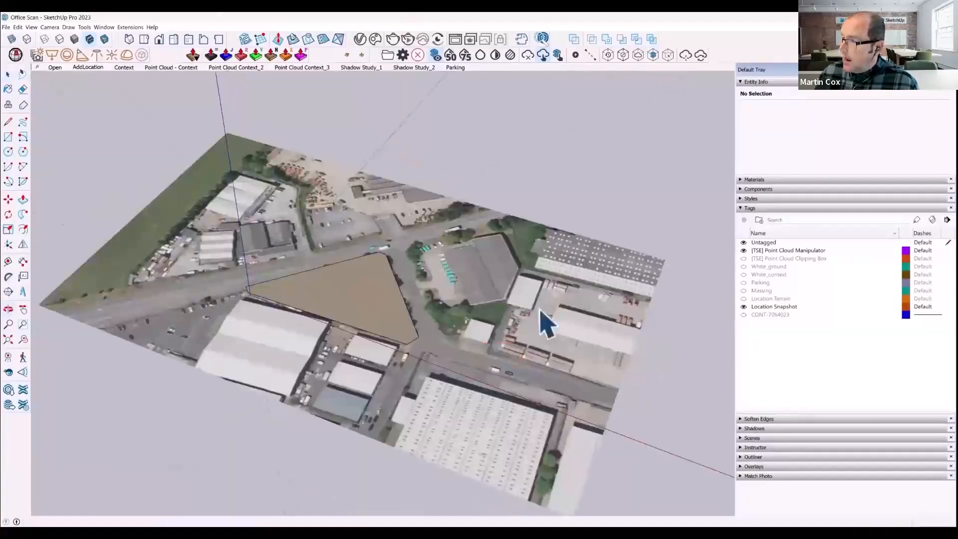
pyautogui.click(744, 298)
pyautogui.click(744, 307)
pyautogui.moveTo(450, 312); pyautogui.dragTo(316, 332, button='middle')
pyautogui.moveTo(424, 366); pyautogui.dragTo(623, 363, button='middle')
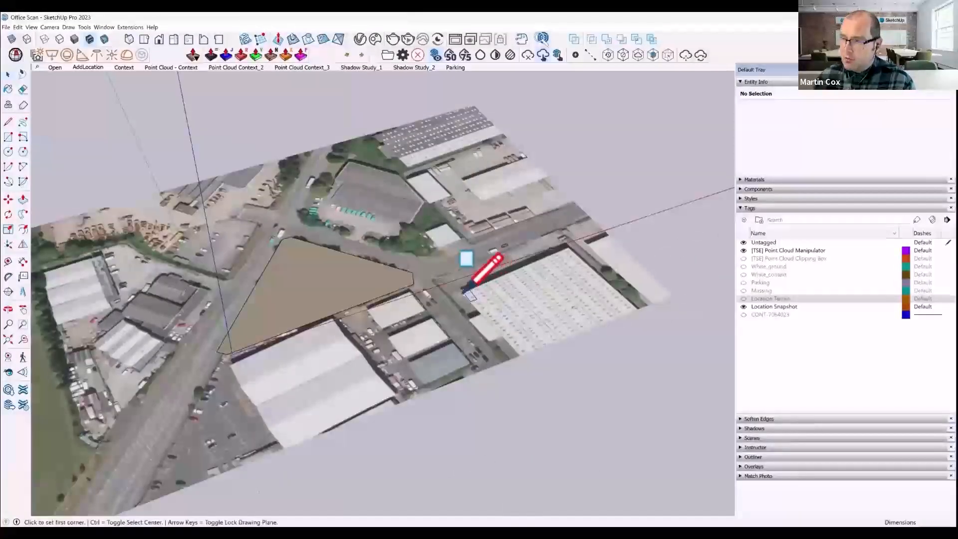
# - Draw a rectangle about 80 m long over the large dotted warehouse roof beyond the triangular plot and extrude it into a block
pyautogui.click(464, 291)
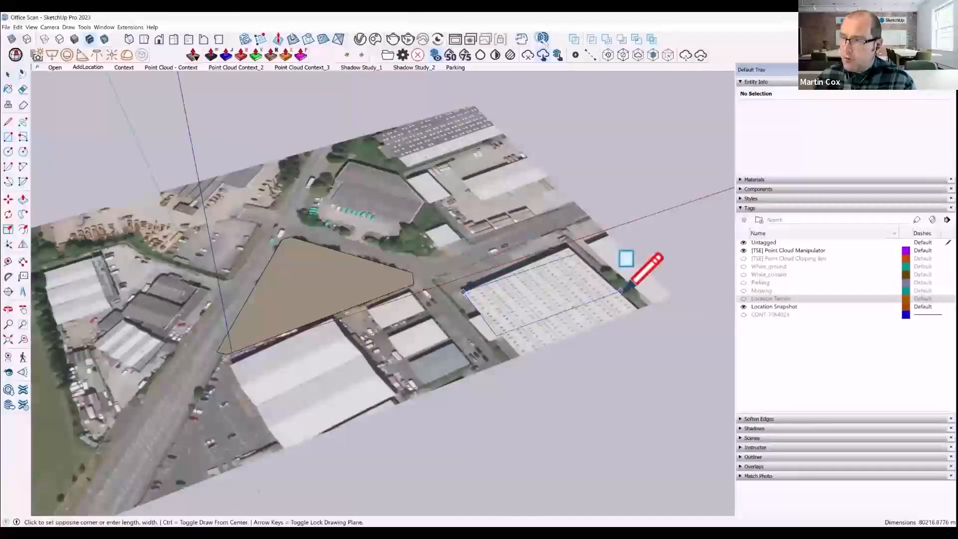
pyautogui.click(630, 301)
pyautogui.press('p')
pyautogui.click(549, 316)
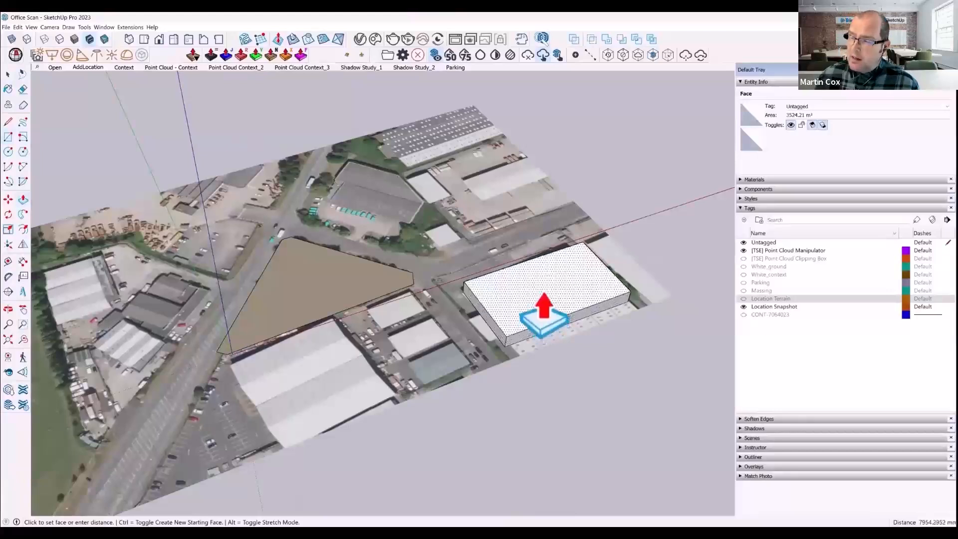
pyautogui.press('Return')
# - Group the whole warehouse block and rotate it about its corner to align with the aerial image
pyautogui.press('space')
pyautogui.tripleClick(514, 308)
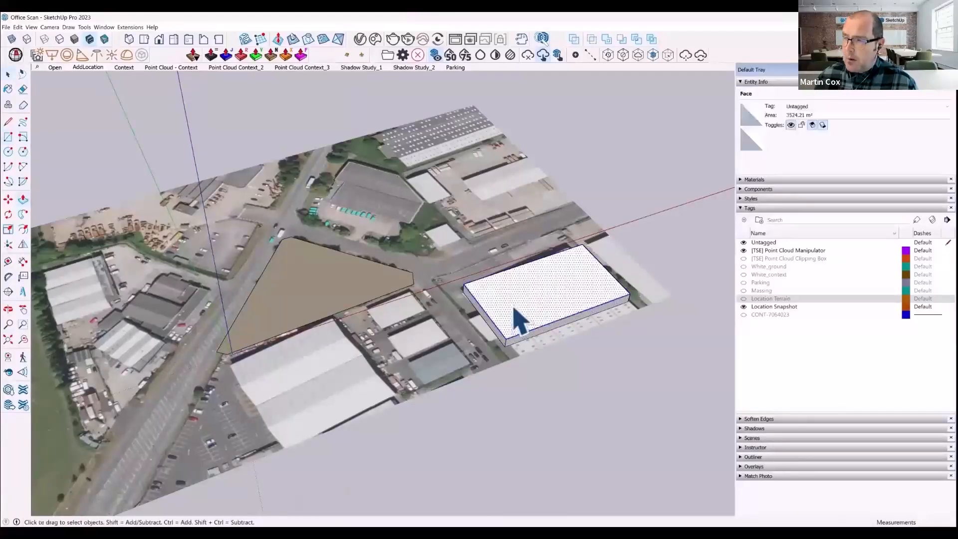
pyautogui.hotkey('ctrl', 'g')
pyautogui.press('q')
pyautogui.click(464, 285)
pyautogui.click(583, 245)
pyautogui.moveTo(586, 250); pyautogui.dragTo(741, 273, button='middle')
pyautogui.click(517, 144)
# - Scale the grouped block outward across its width to cover the full warehouse footprint, and clear the selection
pyautogui.moveTo(591, 223); pyautogui.dragTo(462, 244, button='middle')
pyautogui.press('s')
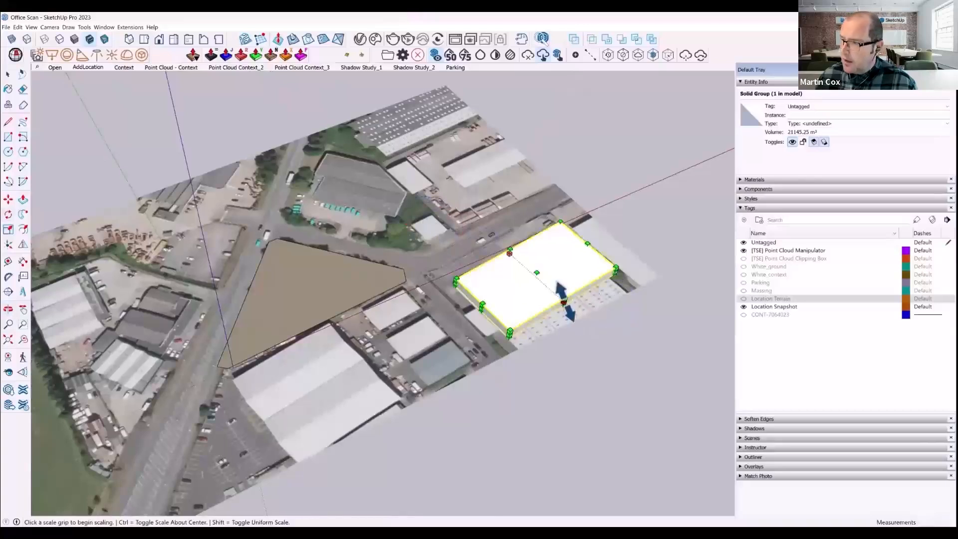
pyautogui.moveTo(564, 302); pyautogui.dragTo(591, 327)
pyautogui.press('space')
pyautogui.scroll(-3, 560, 355)
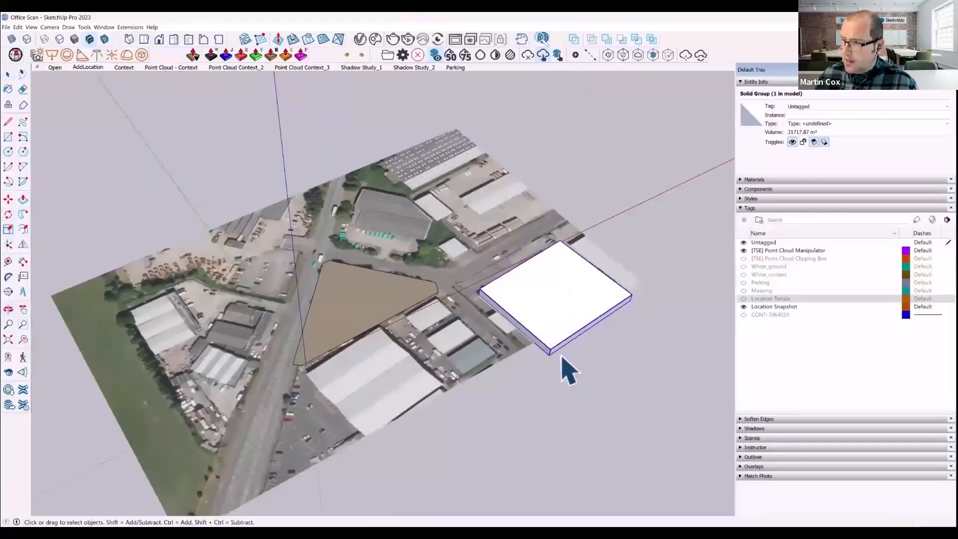
pyautogui.click(692, 351)
# - Show the Context scene, then open the Trimble Office_Leeds PreDesign study and examine its Seasons climate, wind and daylight data
pyautogui.press('pagedown')
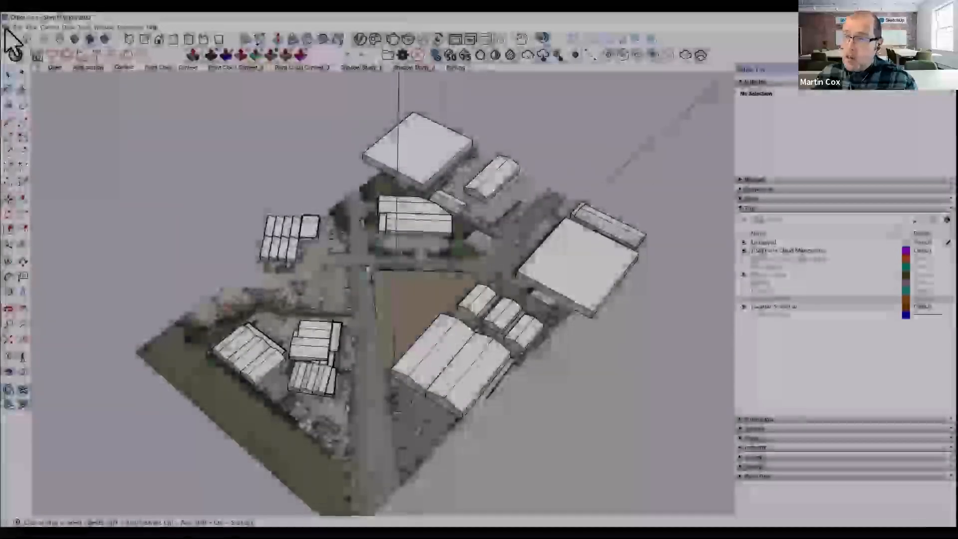
pyautogui.click(6, 27)
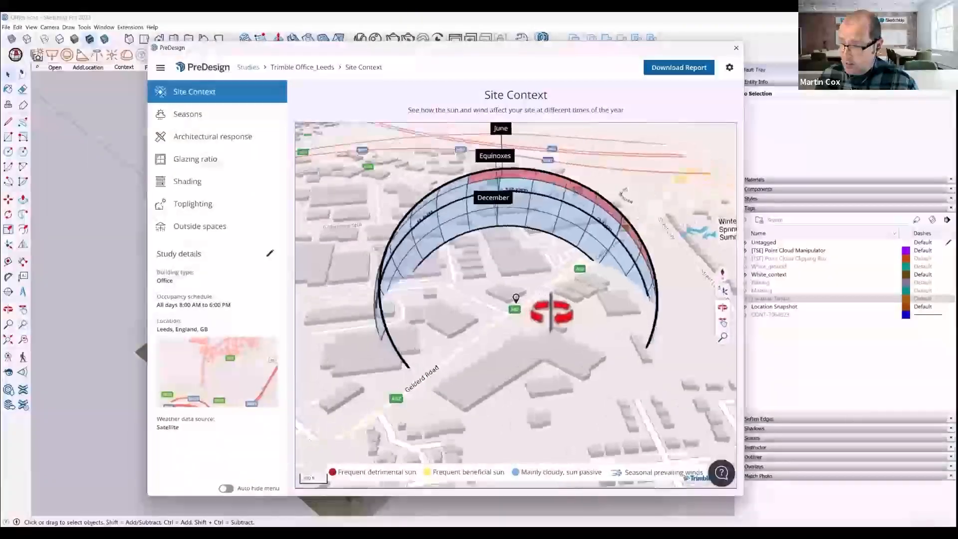
pyautogui.click(189, 114)
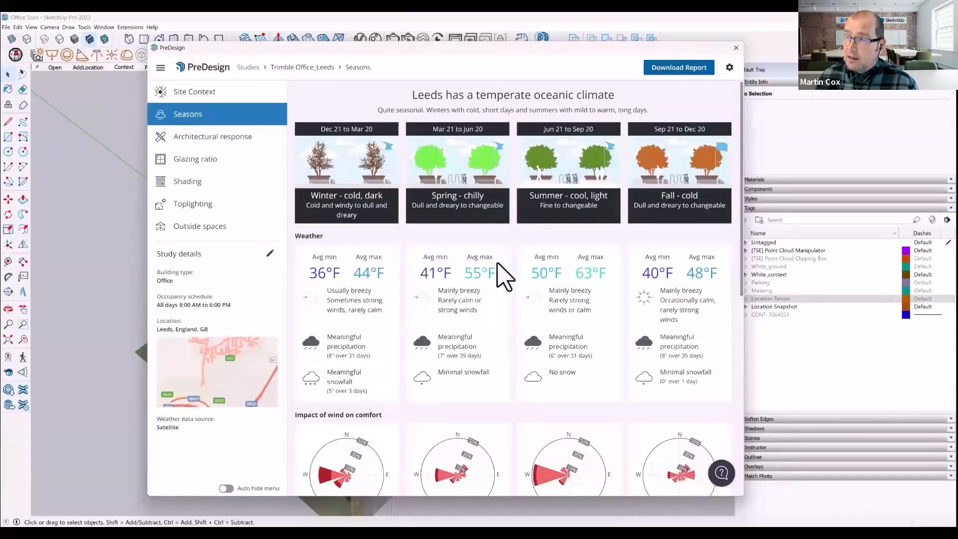
pyautogui.scroll(-5, 437, 282)
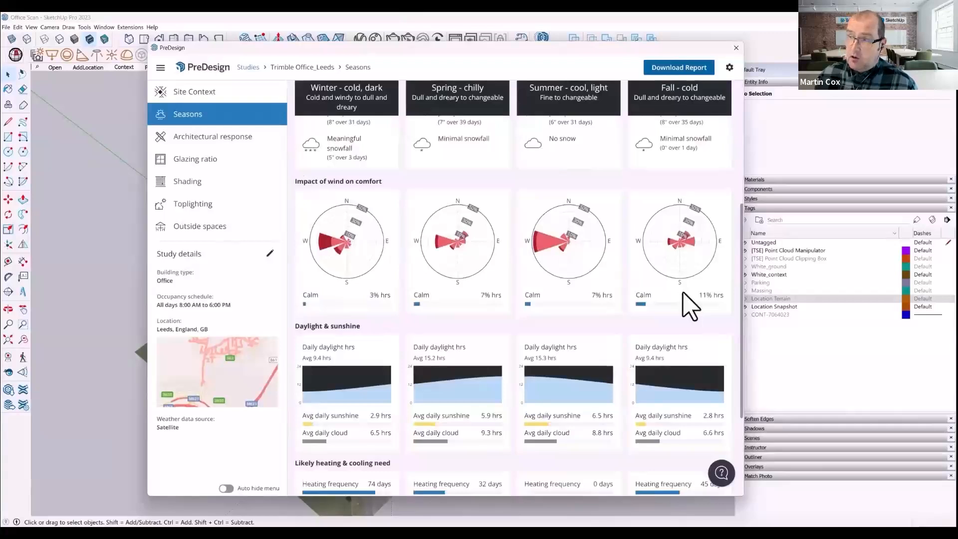
pyautogui.scroll(-3, 475, 274)
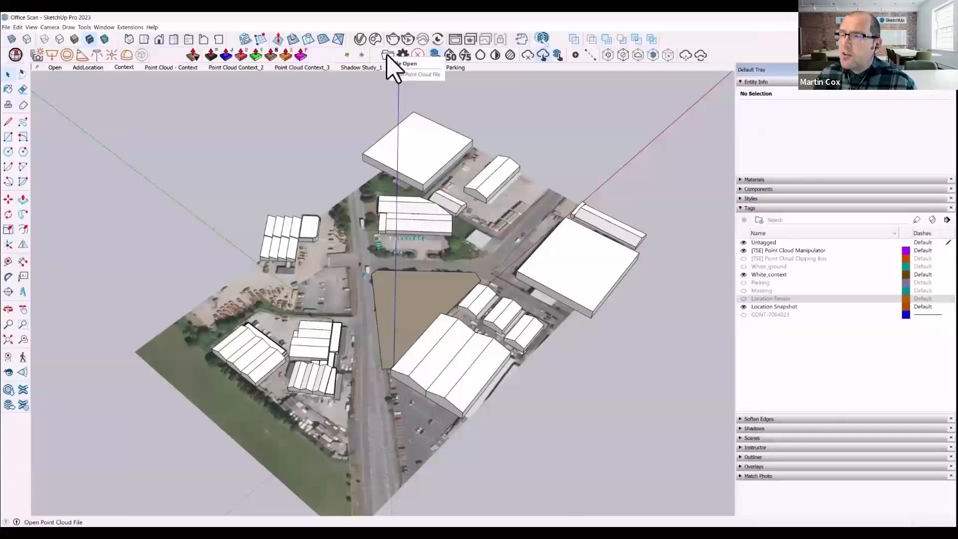
# - Load the Tekla Leeds.rwp point cloud and show the Point Cloud - Context scene
pyautogui.click(387, 56)
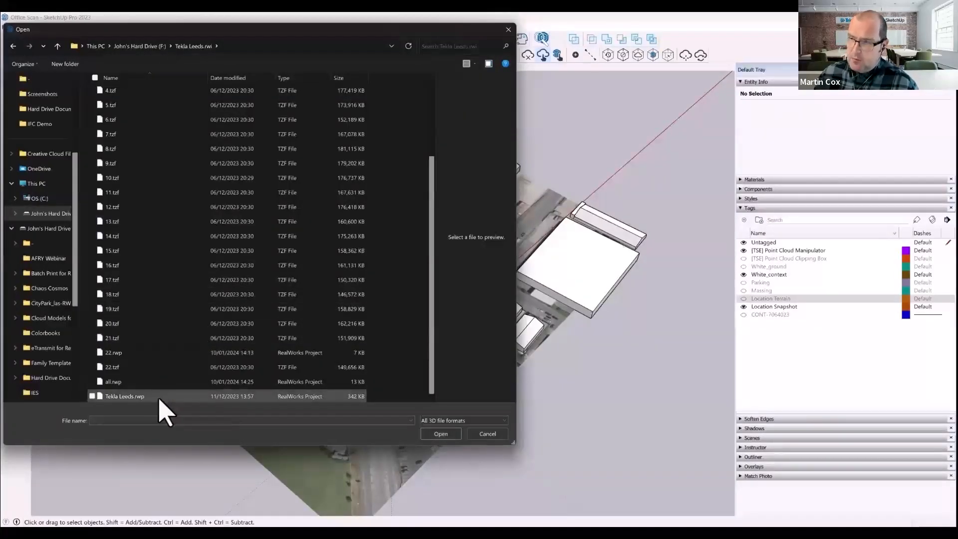
pyautogui.click(130, 396)
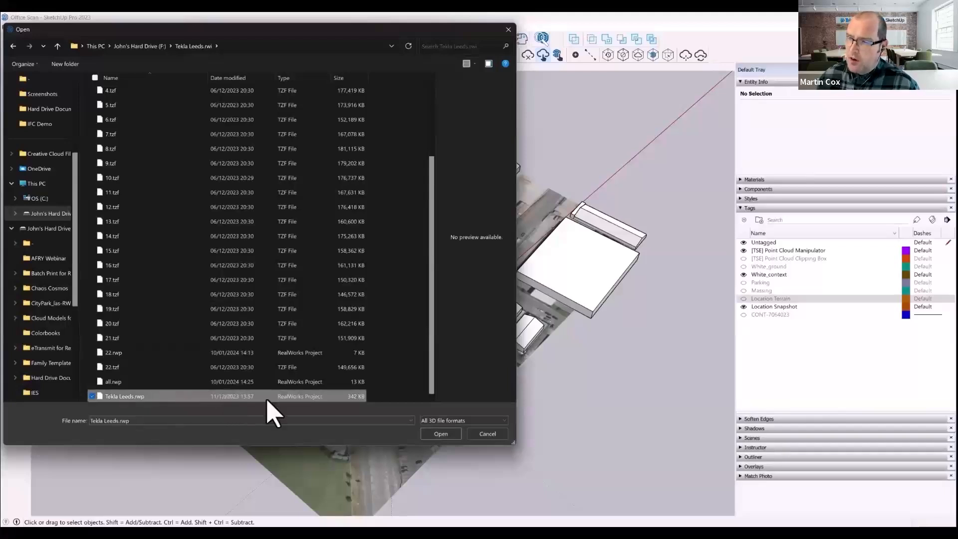
pyautogui.click(440, 434)
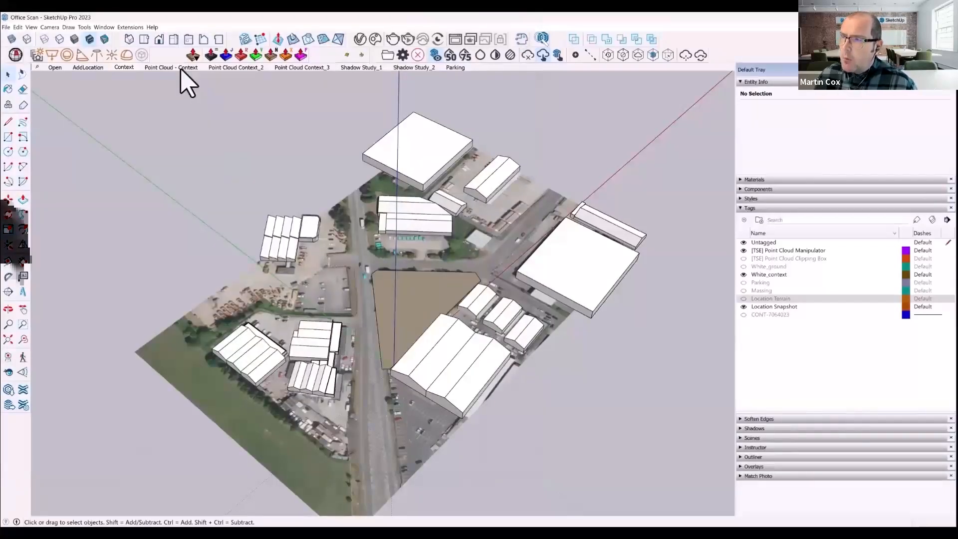
pyautogui.click(181, 69)
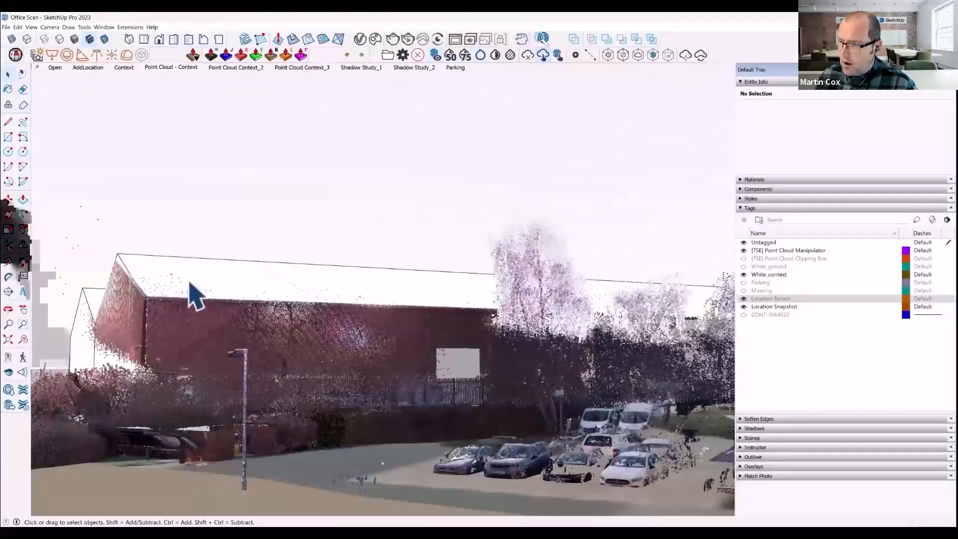
# - Open the Warehouse_1 component inside the white context group for editing
pyautogui.moveTo(295, 282); pyautogui.dragTo(352, 381, button='middle')
pyautogui.scroll(-5, 381, 393)
pyautogui.scroll(3, 352, 206)
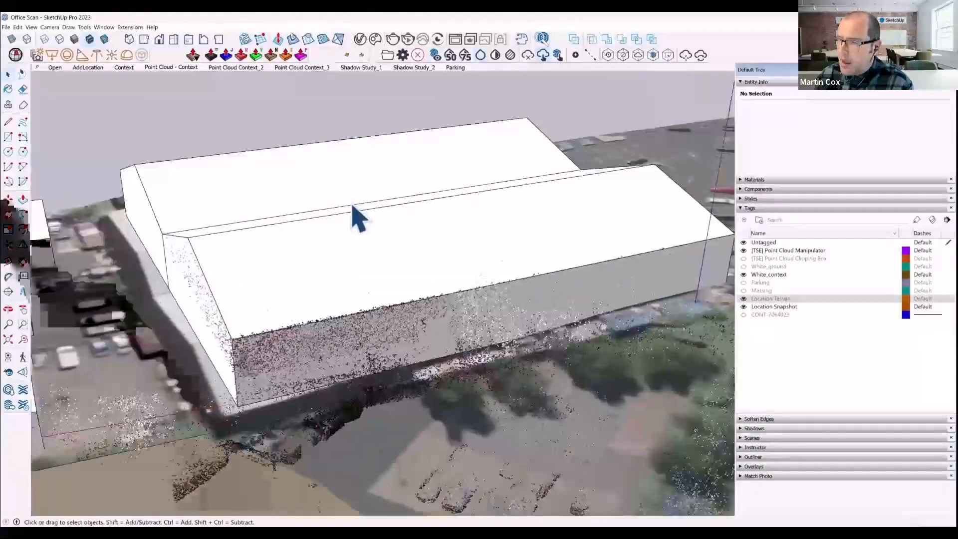
pyautogui.click(236, 255)
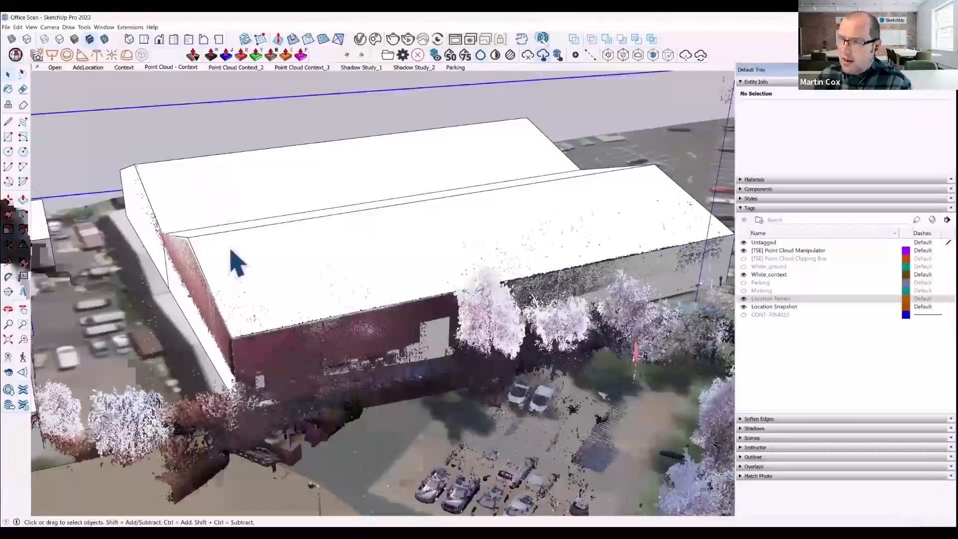
pyautogui.doubleClick(210, 247)
pyautogui.click(199, 245)
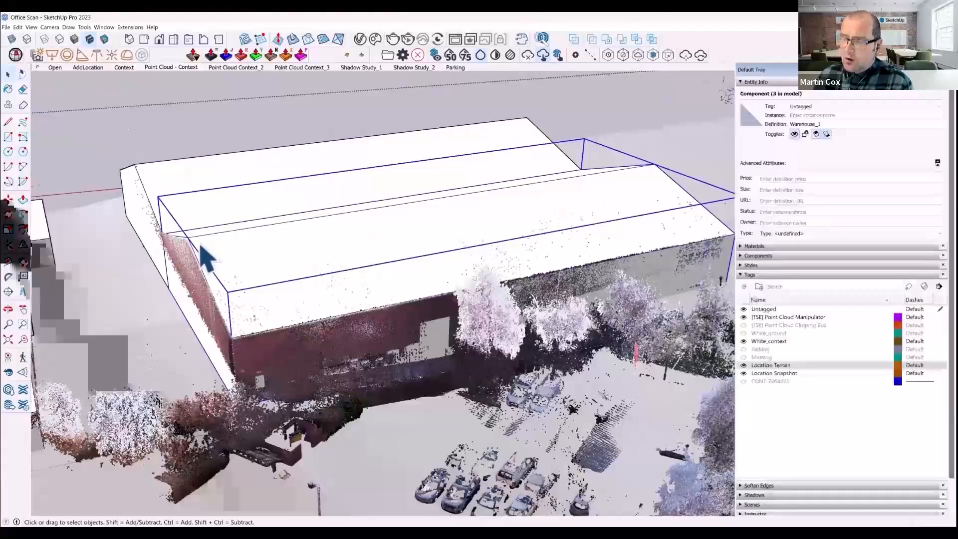
pyautogui.doubleClick(198, 251)
pyautogui.scroll(5, 193, 270)
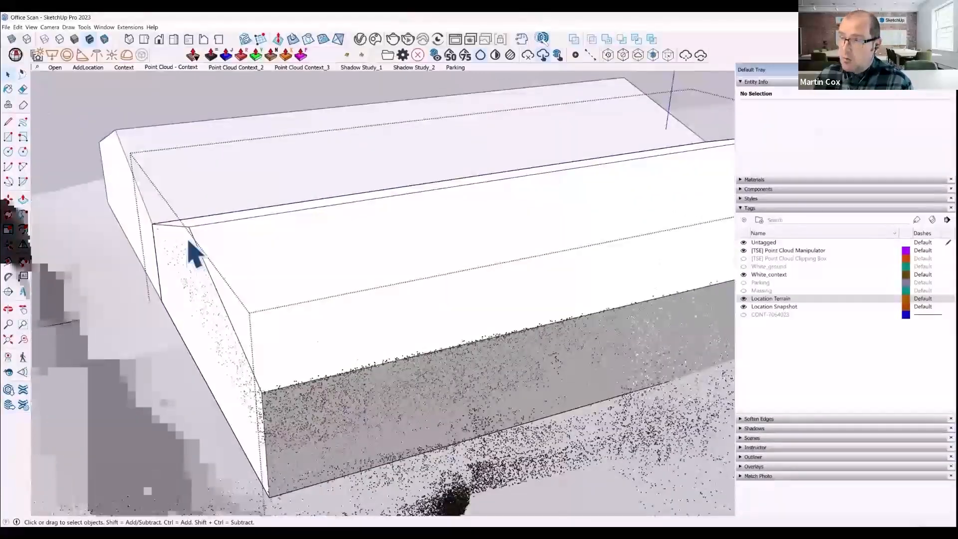
# - Push/Pull the warehouse's gable end face by about 51 mm to match the scanned wall in the point cloud
pyautogui.press('p')
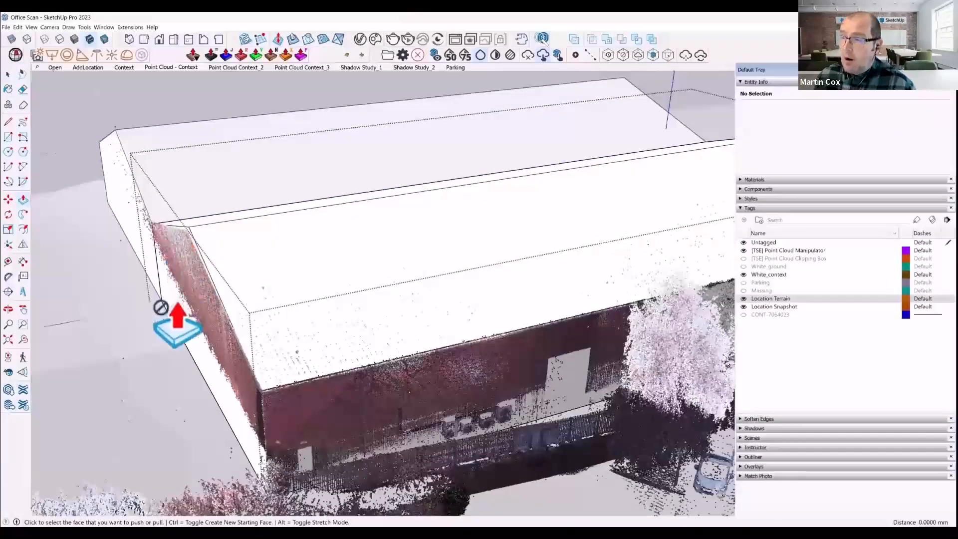
pyautogui.press('space')
pyautogui.doubleClick(177, 303)
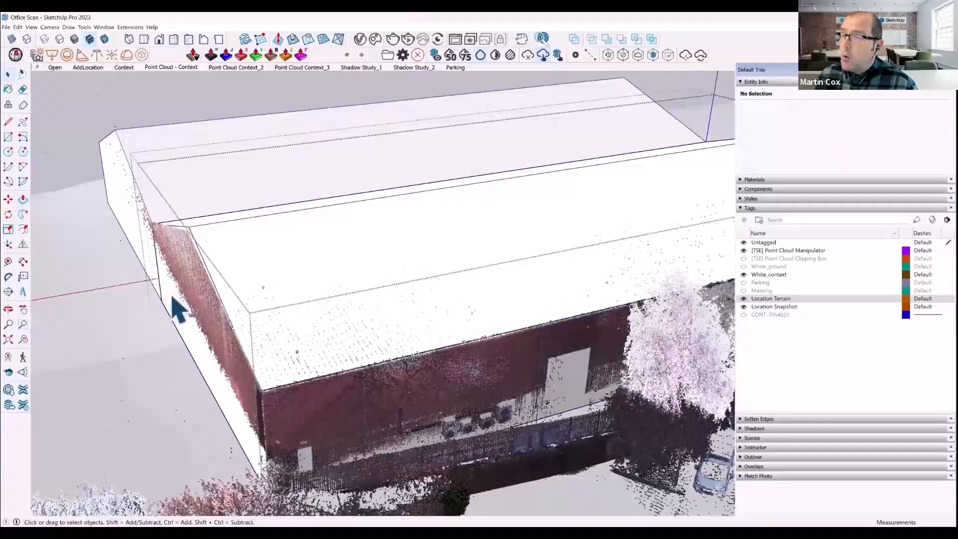
pyautogui.click(171, 296)
pyautogui.press('p')
pyautogui.click(187, 305)
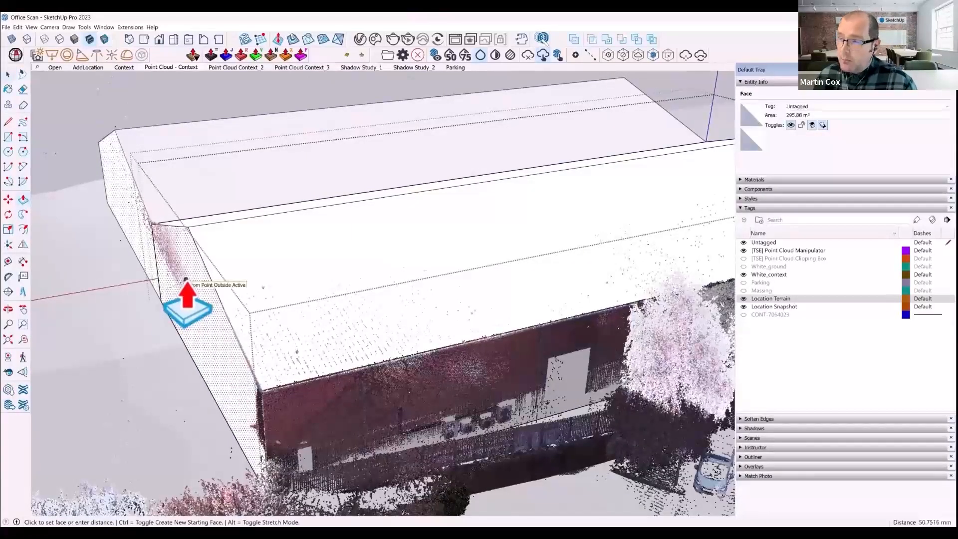
pyautogui.click(185, 280)
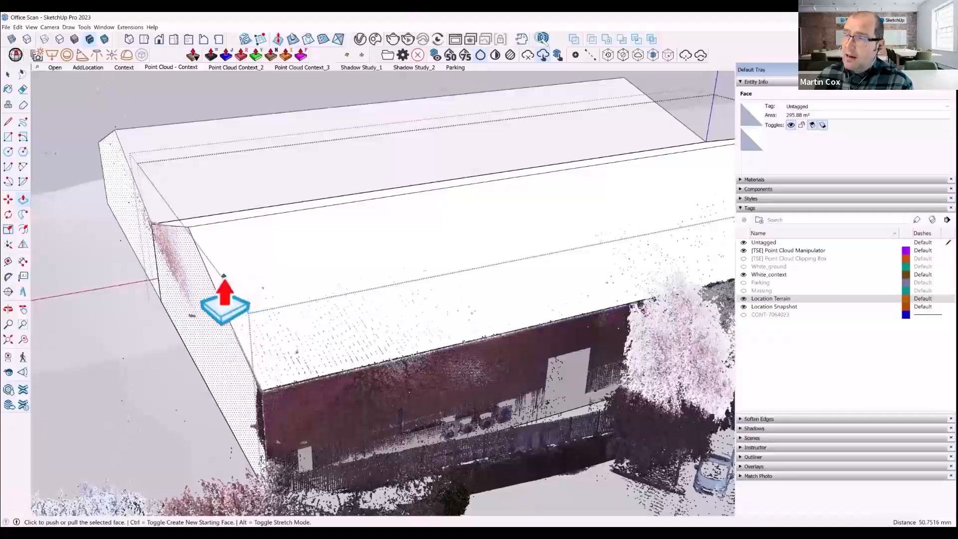
# - Leave the warehouse component and examine the neighbouring parapet-walled building against the point cloud
pyautogui.scroll(-3, 224, 295)
pyautogui.scroll(-2, 245, 344)
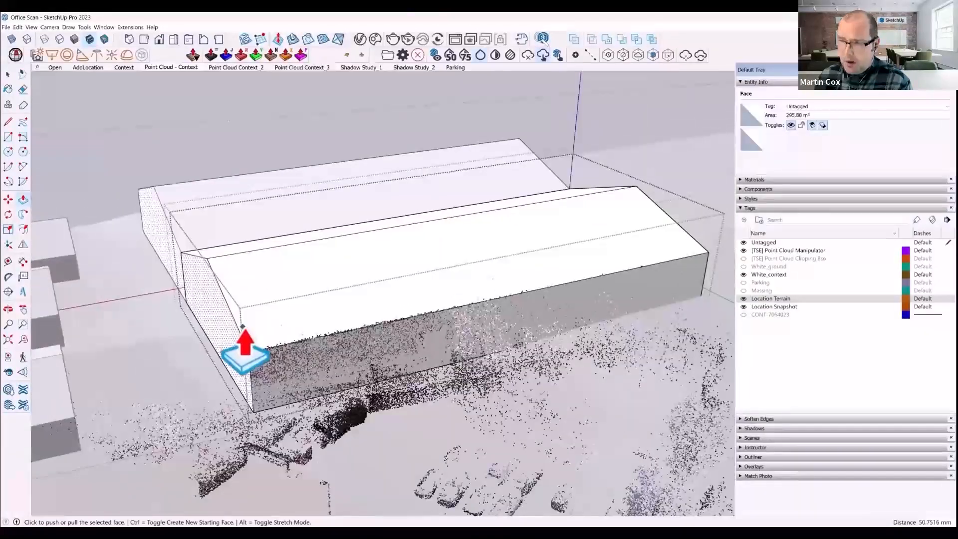
pyautogui.scroll(-2, 250, 349)
pyautogui.moveTo(265, 364); pyautogui.dragTo(486, 392, button='middle')
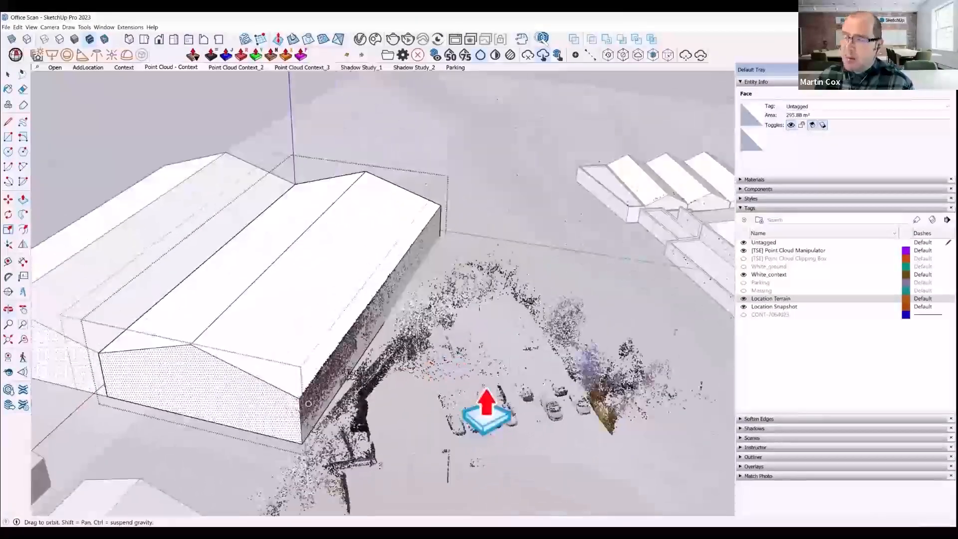
pyautogui.press('space')
pyautogui.scroll(-2, 220, 364)
pyautogui.click(661, 295)
pyautogui.scroll(5, 661, 328)
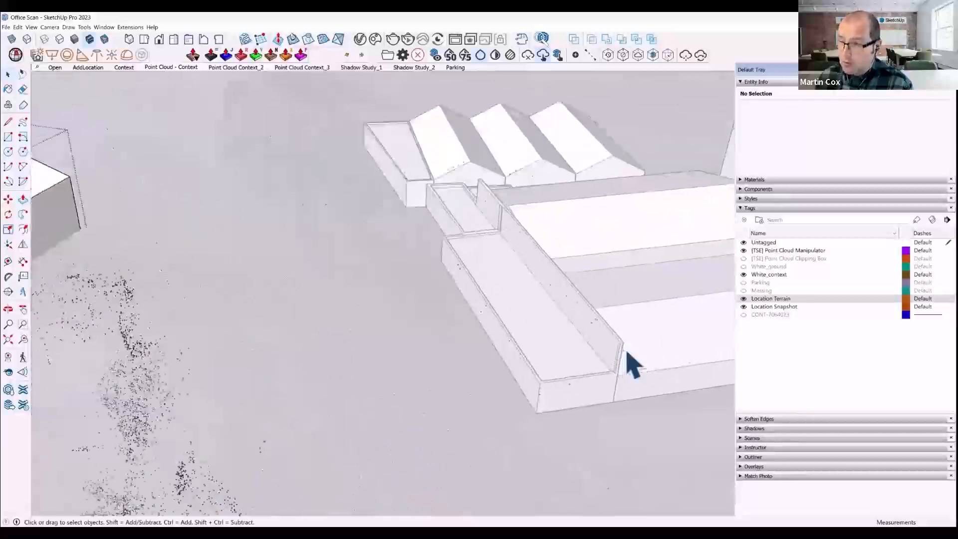
pyautogui.scroll(3, 633, 367)
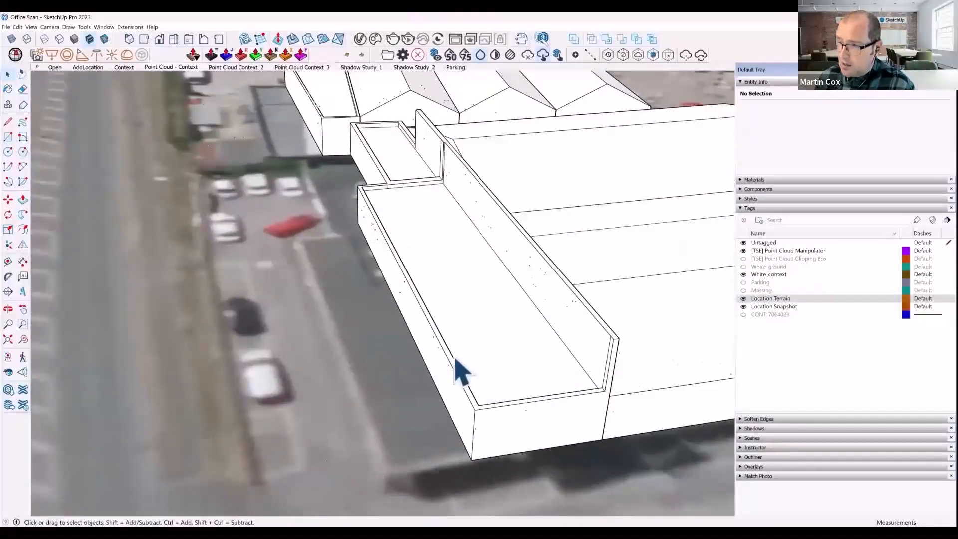
pyautogui.moveTo(498, 391); pyautogui.dragTo(508, 315, button='middle')
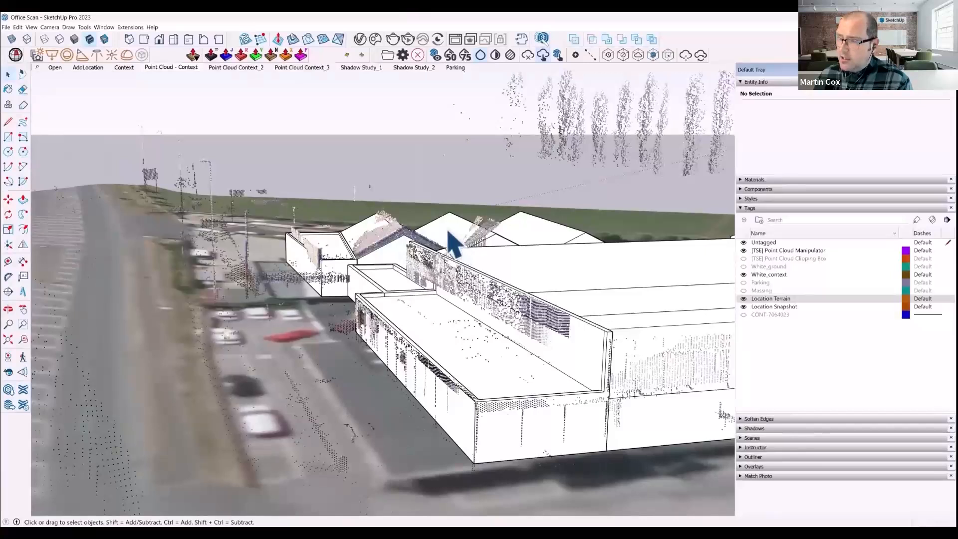
# - Inside the white context group, raise two neighbouring WH_sm warehouse components about 771 mm to match the scanned roofs in the point cloud
pyautogui.click(470, 295)
pyautogui.press('Delete')
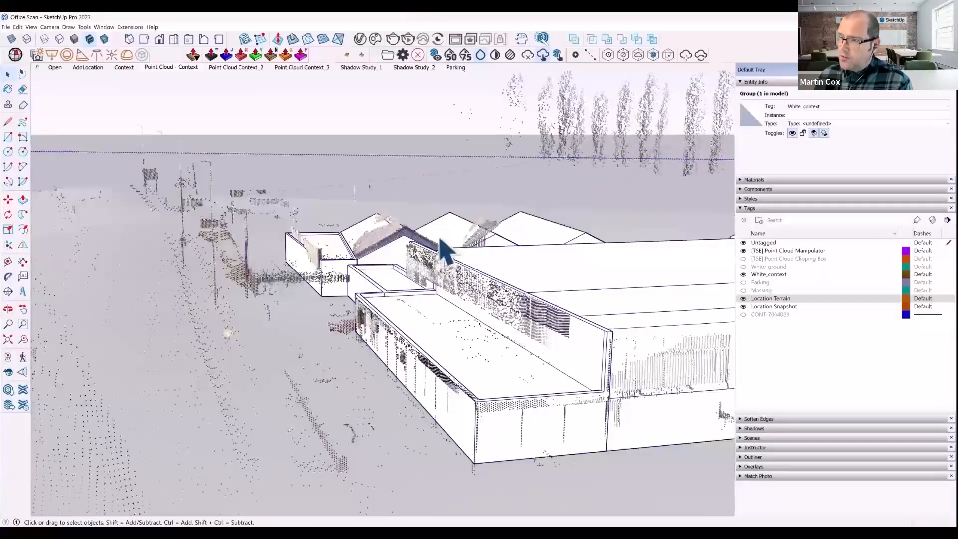
pyautogui.click(373, 242)
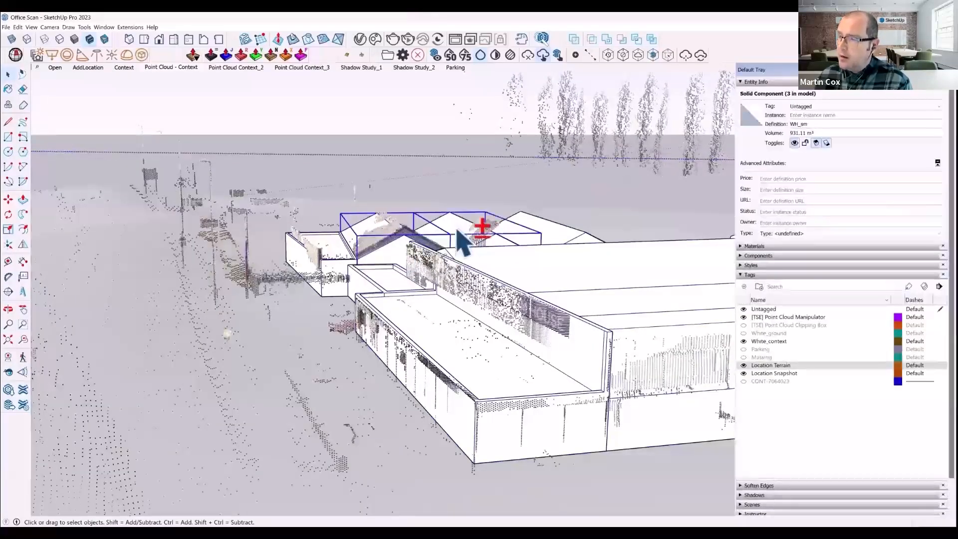
pyautogui.press('q')
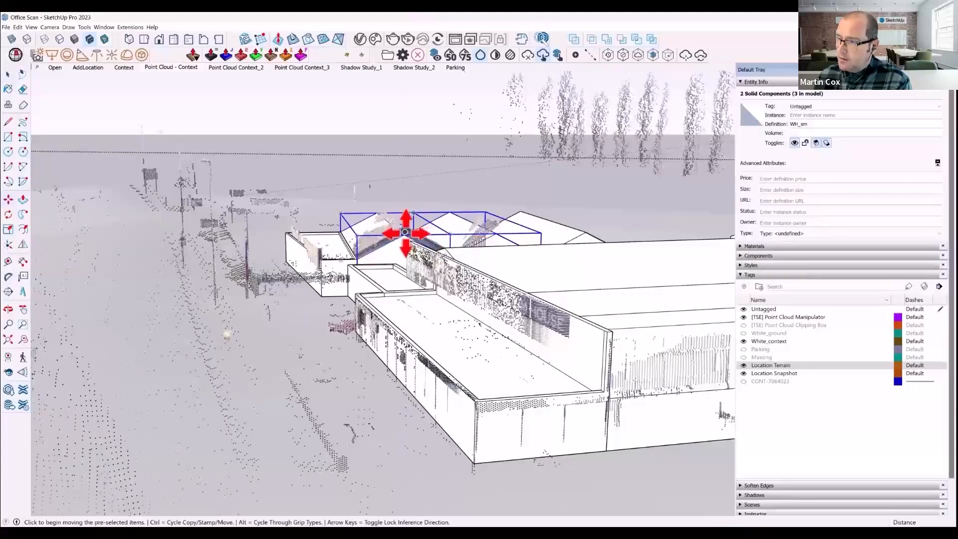
pyautogui.scroll(6, 403, 244)
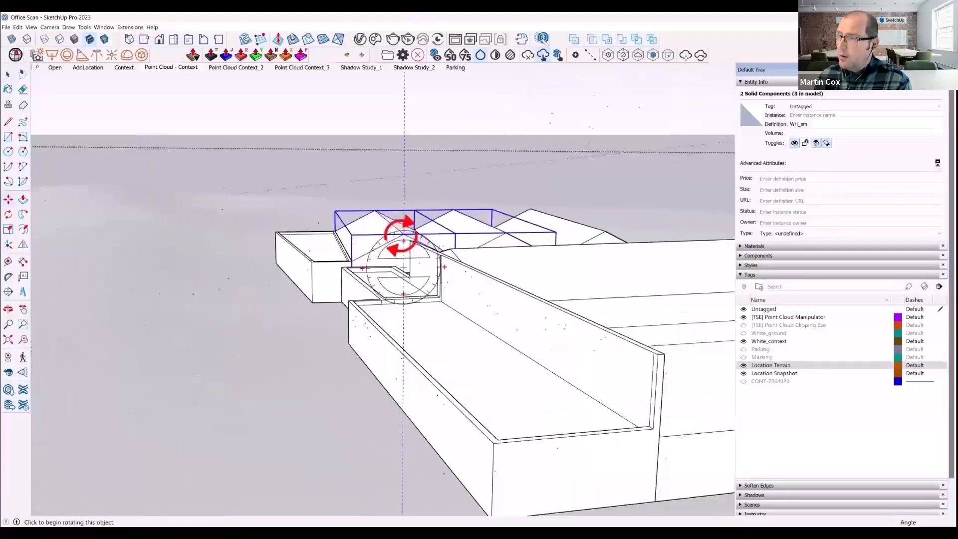
pyautogui.press('m')
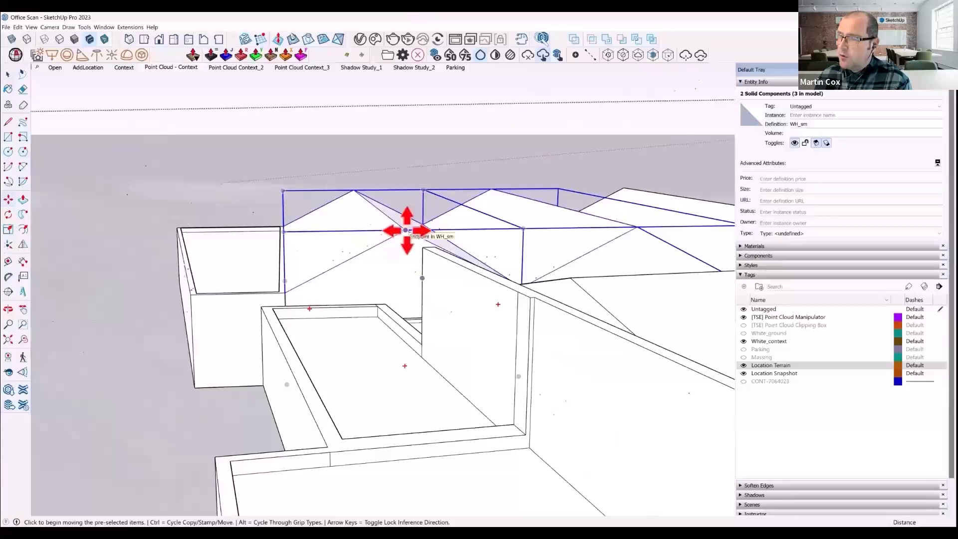
pyautogui.click(406, 230)
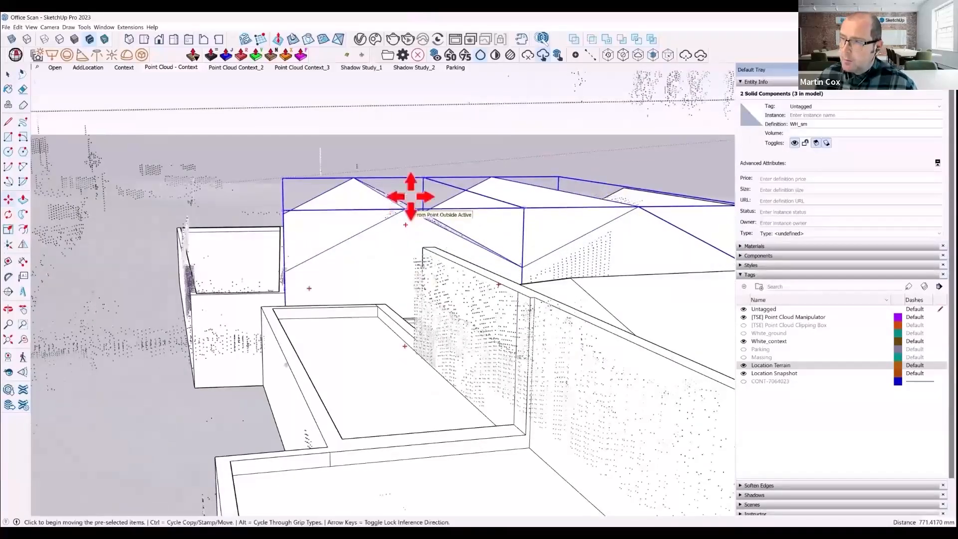
pyautogui.click(411, 208)
pyautogui.press('space')
pyautogui.click(340, 107)
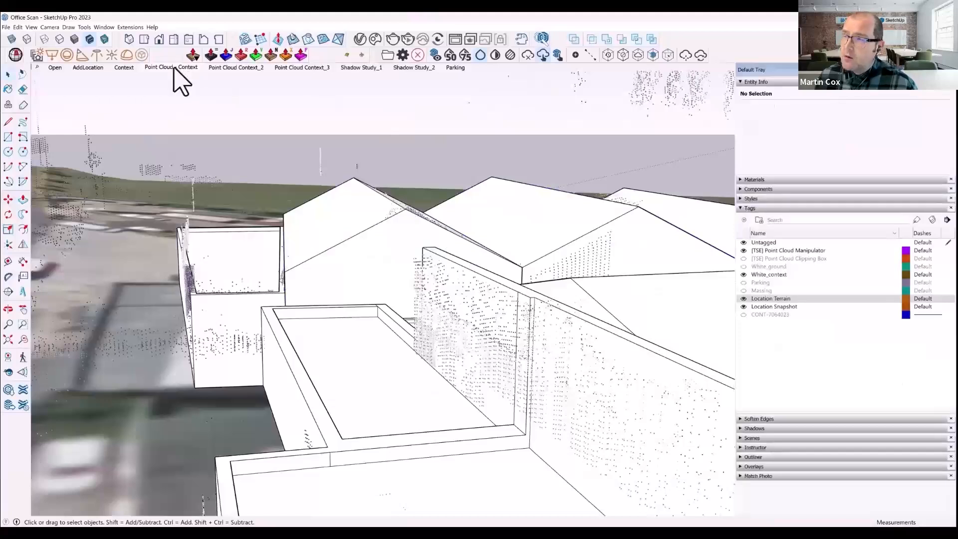
# - View the Point Cloud Context_3 and Context_2 scenes, and activate the third clipping box in the Point Cloud Manager
pyautogui.click(287, 69)
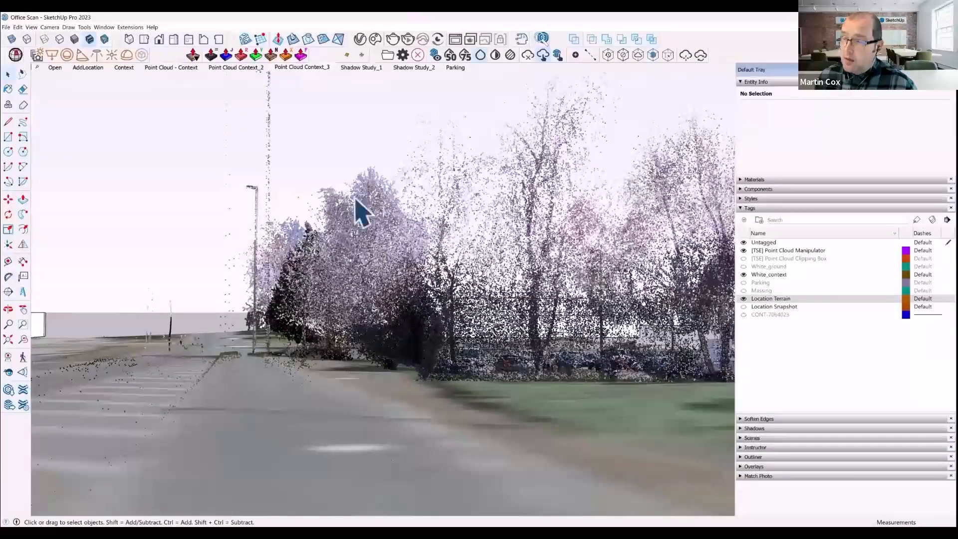
pyautogui.click(252, 73)
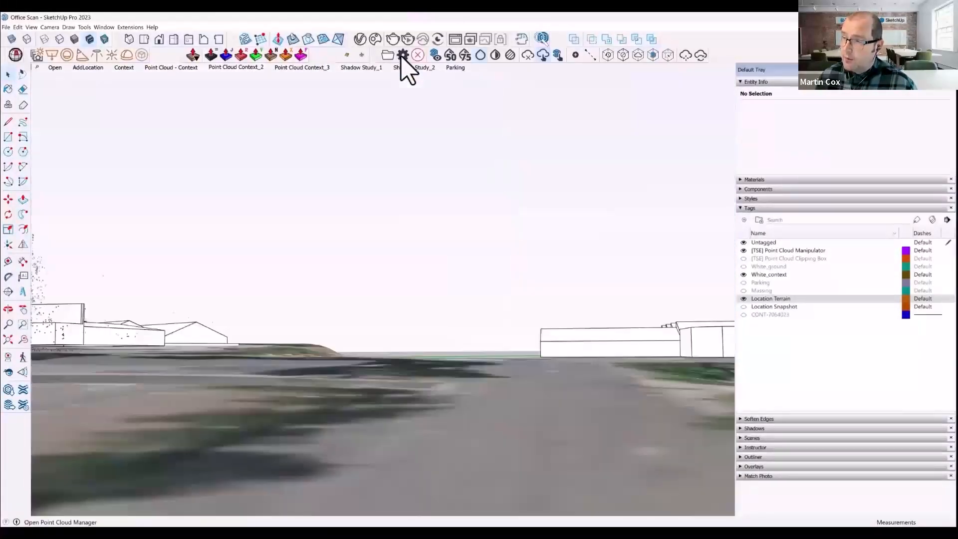
pyautogui.click(402, 56)
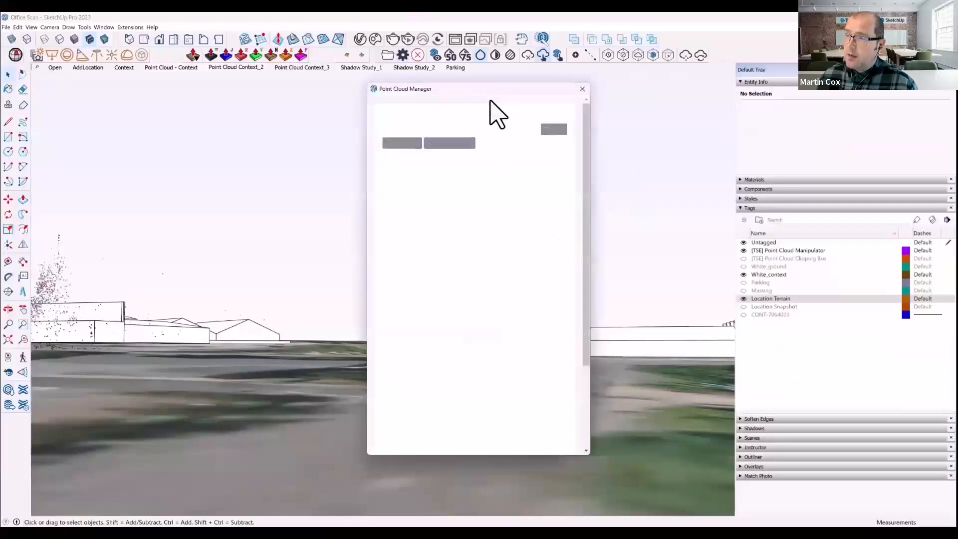
pyautogui.moveTo(497, 90); pyautogui.dragTo(741, 87)
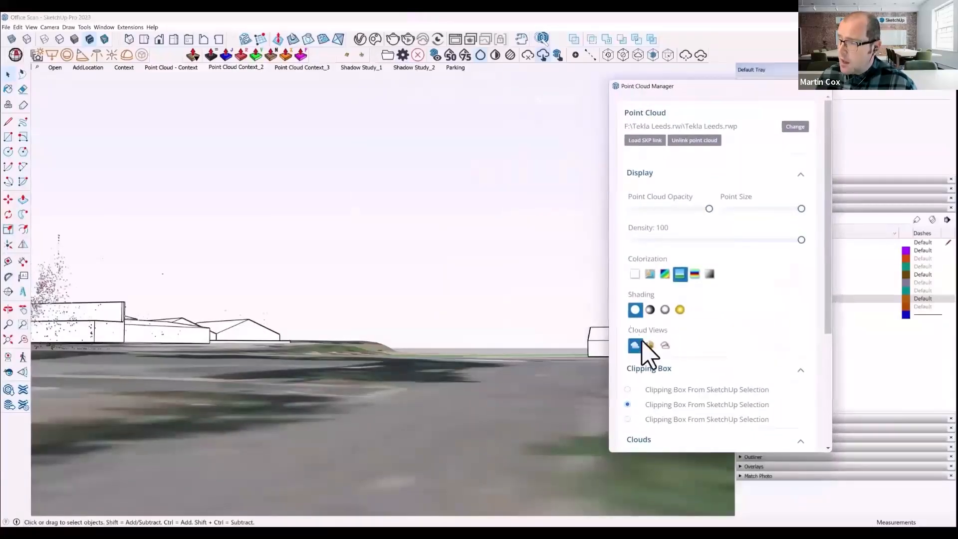
pyautogui.click(627, 420)
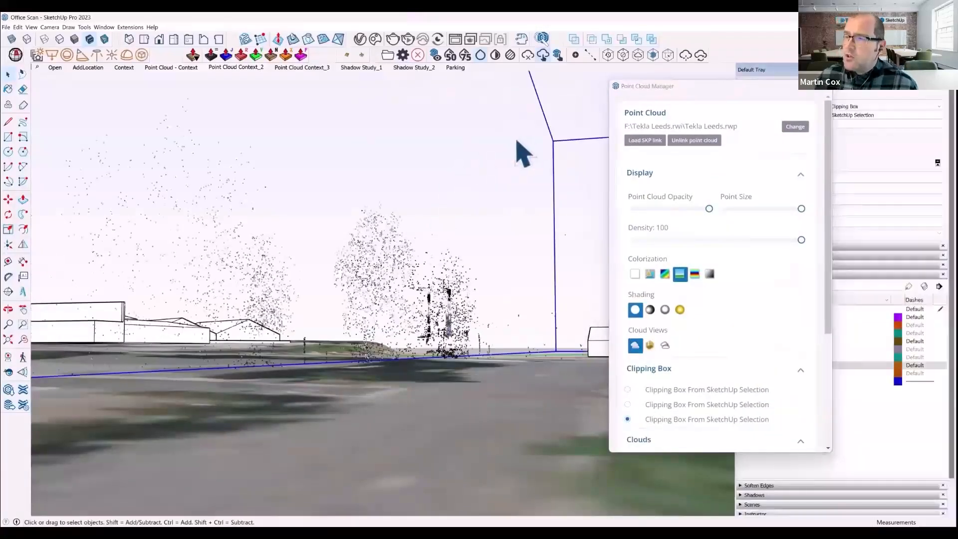
# - Recolour the point cloud in greyscale and compare smaller and larger point sizes on the scanned trees
pyautogui.click(710, 274)
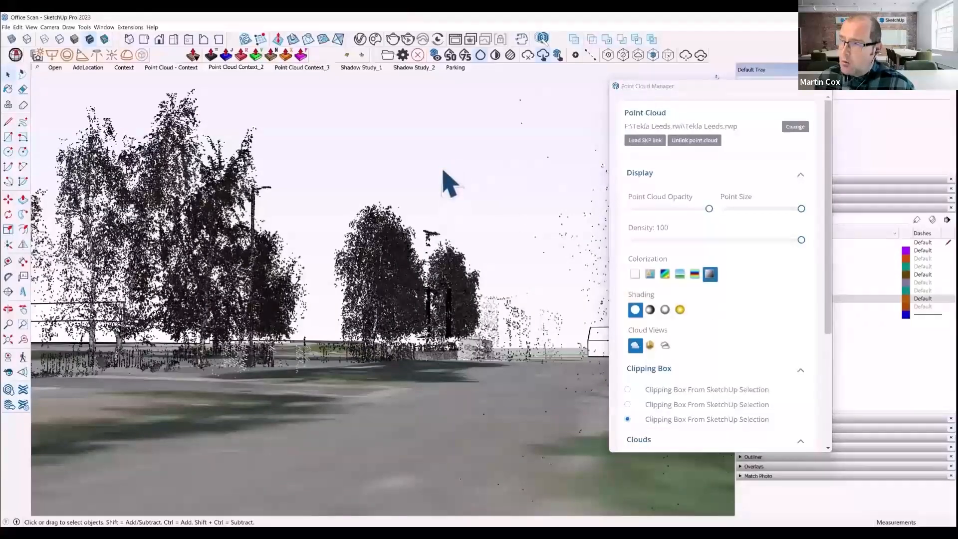
pyautogui.moveTo(800, 209); pyautogui.dragTo(740, 215)
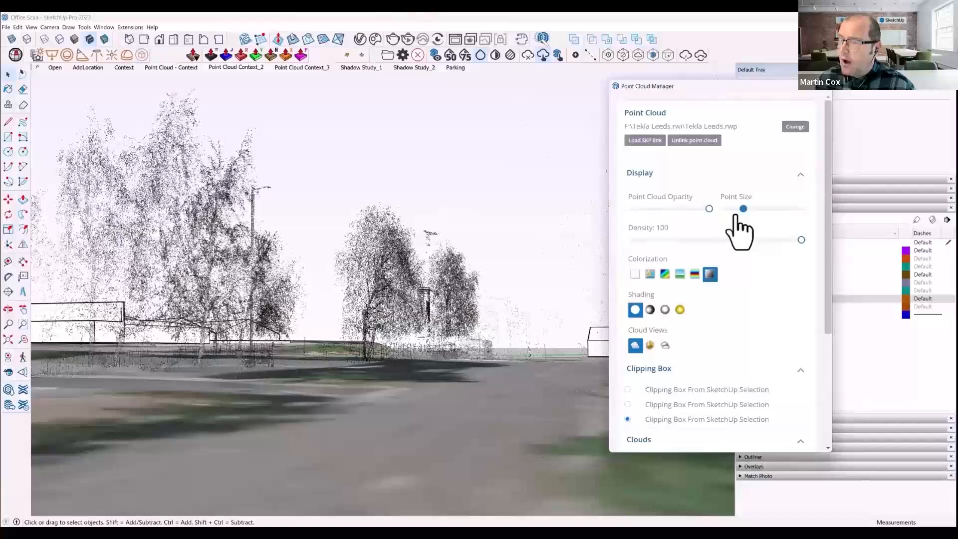
pyautogui.moveTo(750, 216); pyautogui.dragTo(790, 218)
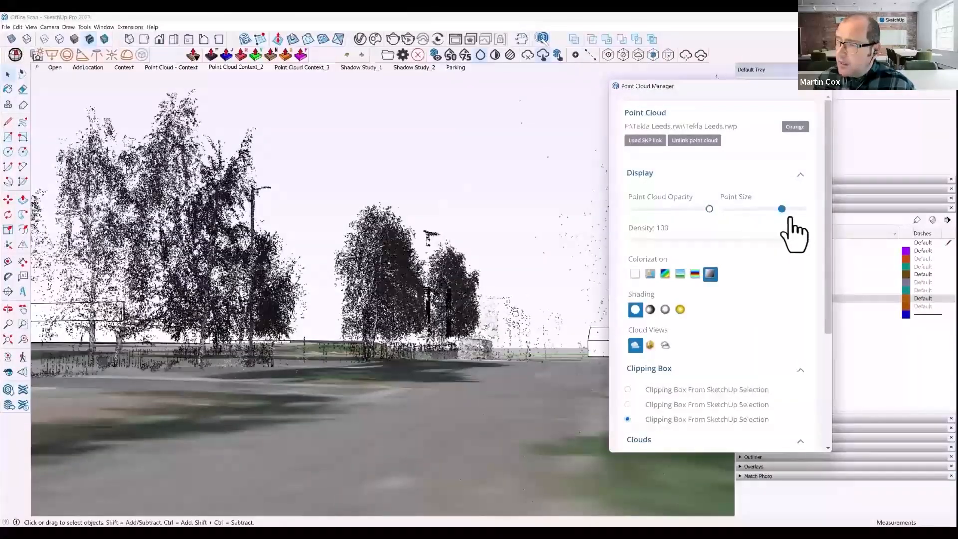
pyautogui.scroll(-3, 751, 327)
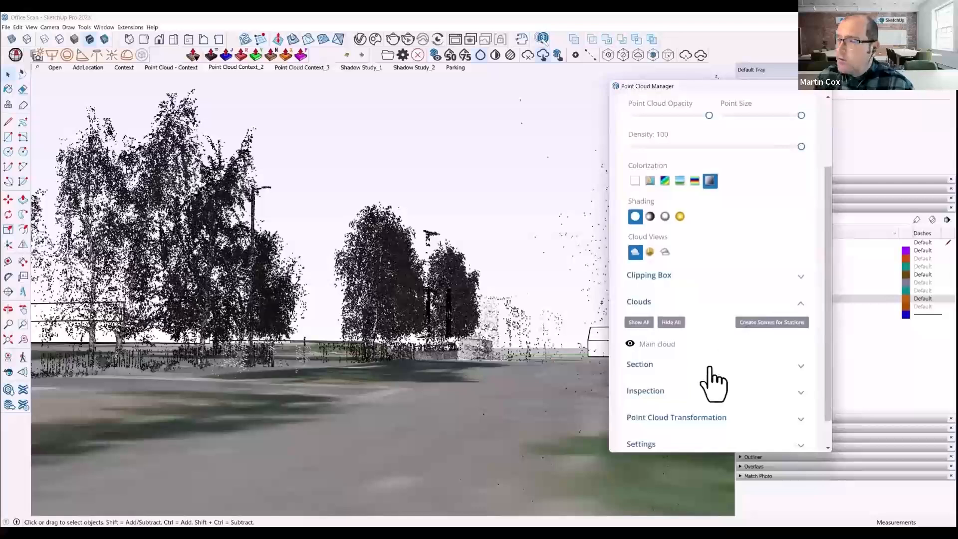
# - Return to the Point Cloud - Context scene and show the point cloud's clipping box and inspection options
pyautogui.click(187, 68)
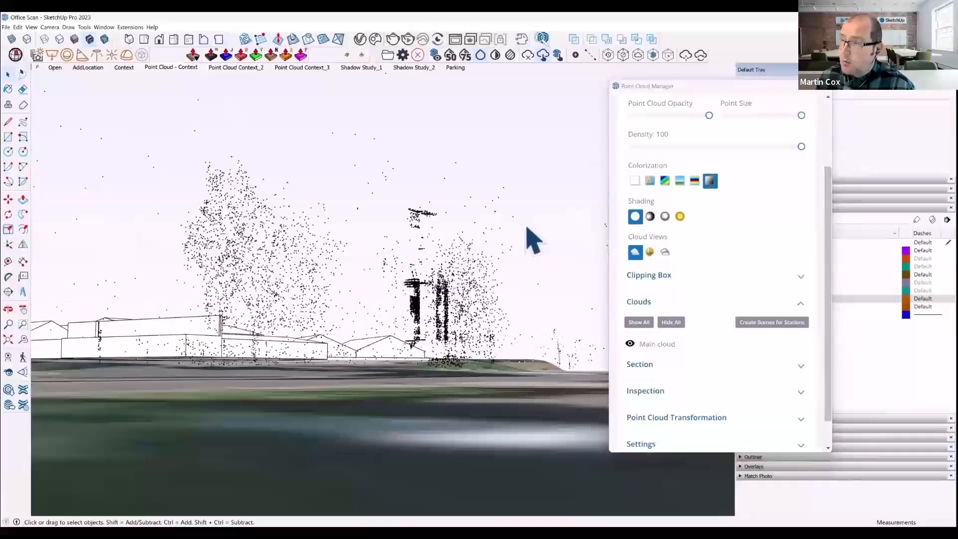
pyautogui.click(664, 275)
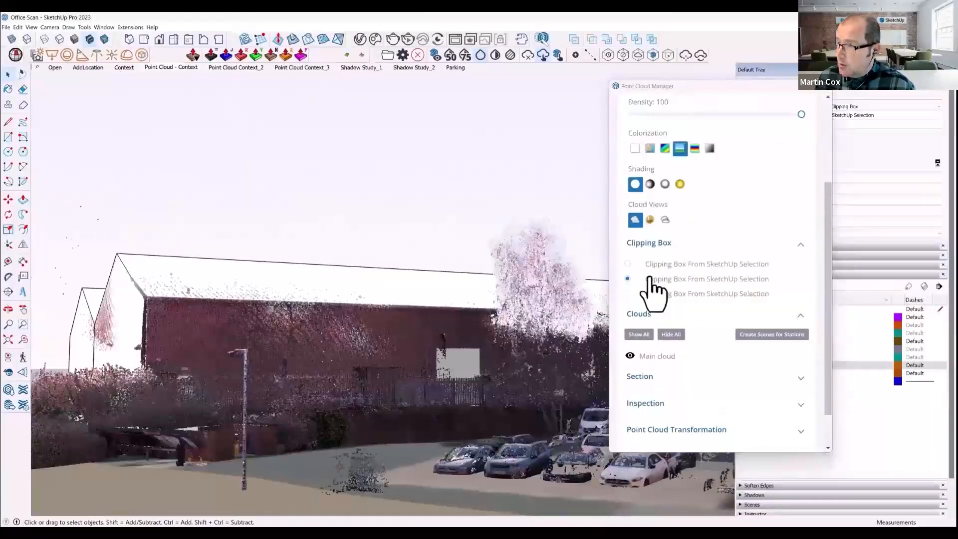
pyautogui.click(669, 404)
pyautogui.scroll(-3, 699, 414)
pyautogui.click(658, 333)
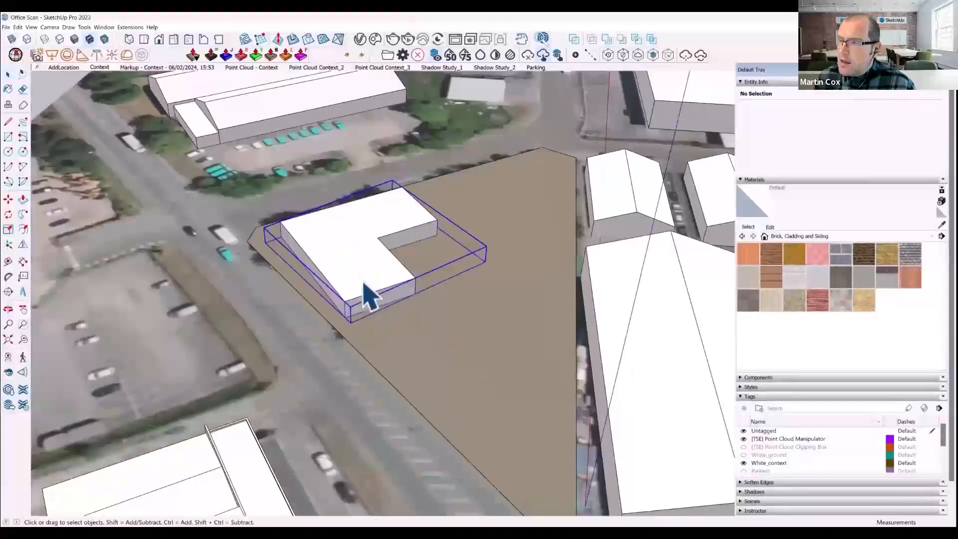
# - Copy the L-shaped building component straight up by its own height to stack a second storey on it
pyautogui.scroll(3, 423, 299)
pyautogui.press('m')
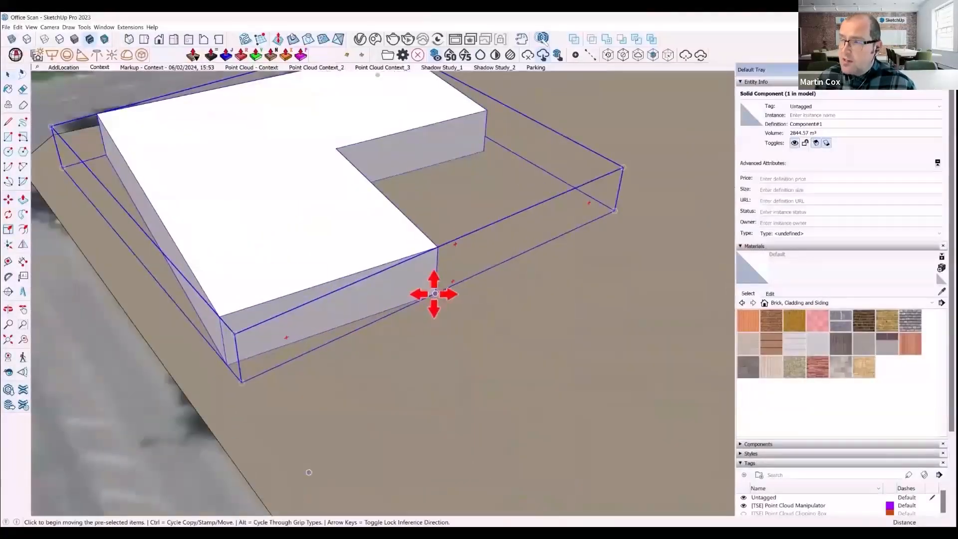
pyautogui.click(436, 293)
pyautogui.press('ctrl')
pyautogui.click(440, 243)
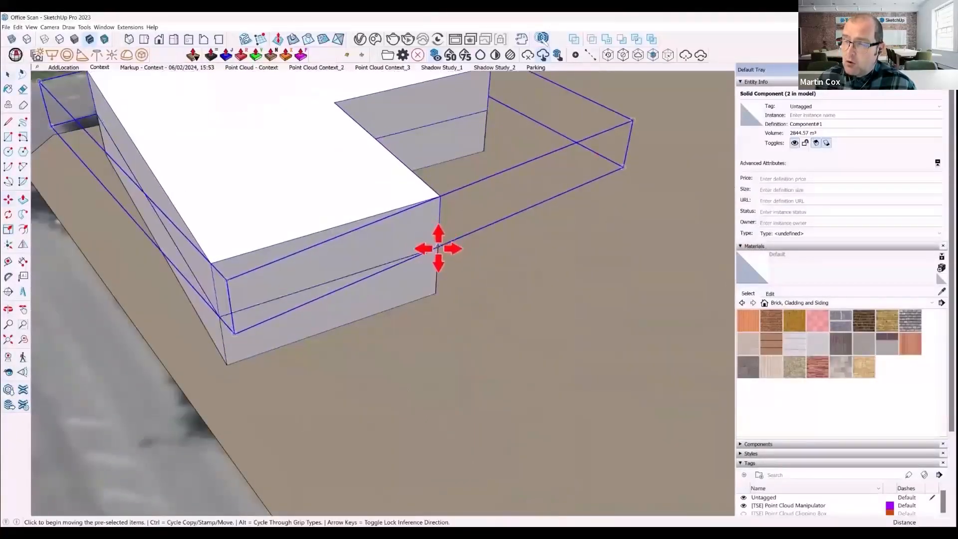
# - Copy the L-shaped storey upward once more to complete a three-storey stack on the site
pyautogui.click(438, 248)
pyautogui.press('ctrl')
pyautogui.scroll(-4, 363, 351)
pyautogui.moveTo(355, 346); pyautogui.dragTo(268, 196, button='middle')
pyautogui.scroll(2, 336, 306)
pyautogui.scroll(-4, 335, 306)
pyautogui.moveTo(336, 306); pyautogui.dragTo(370, 349, button='middle')
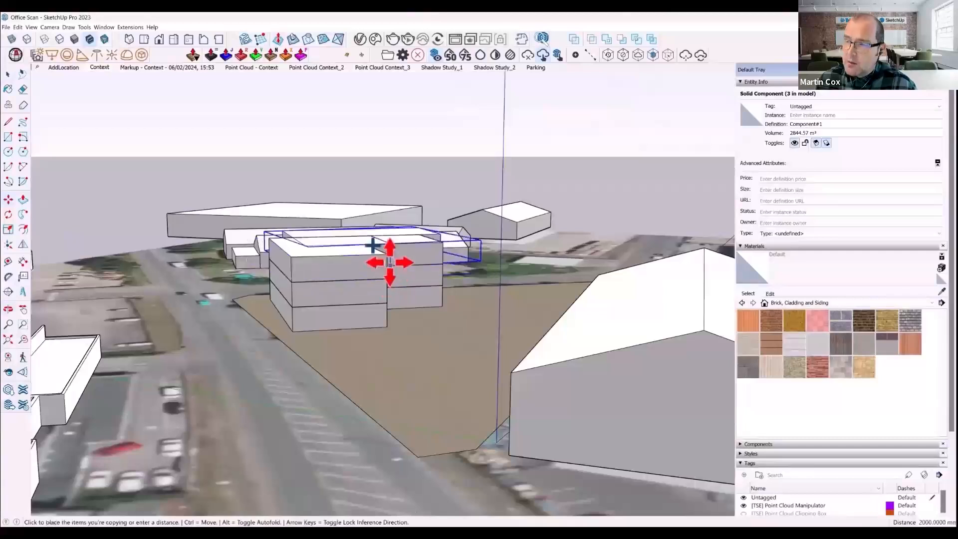
pyautogui.moveTo(382, 260); pyautogui.dragTo(257, 327, button='middle')
pyautogui.scroll(-3, 384, 343)
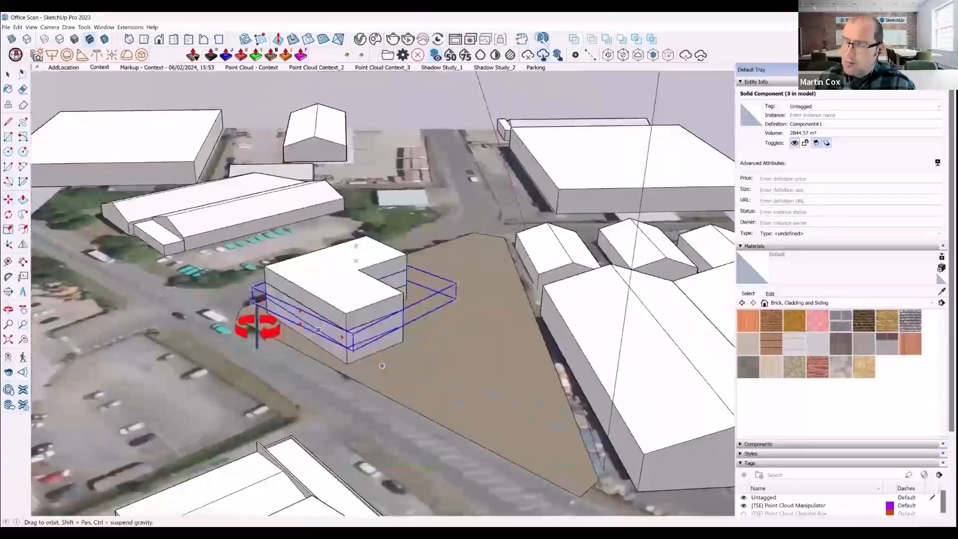
pyautogui.press('space')
pyautogui.hotkey('ctrl', 't')
# - Draw a centre line about 31.24 m long between the end midpoints of the long wing's rectangular roof
pyautogui.scroll(4, 344, 353)
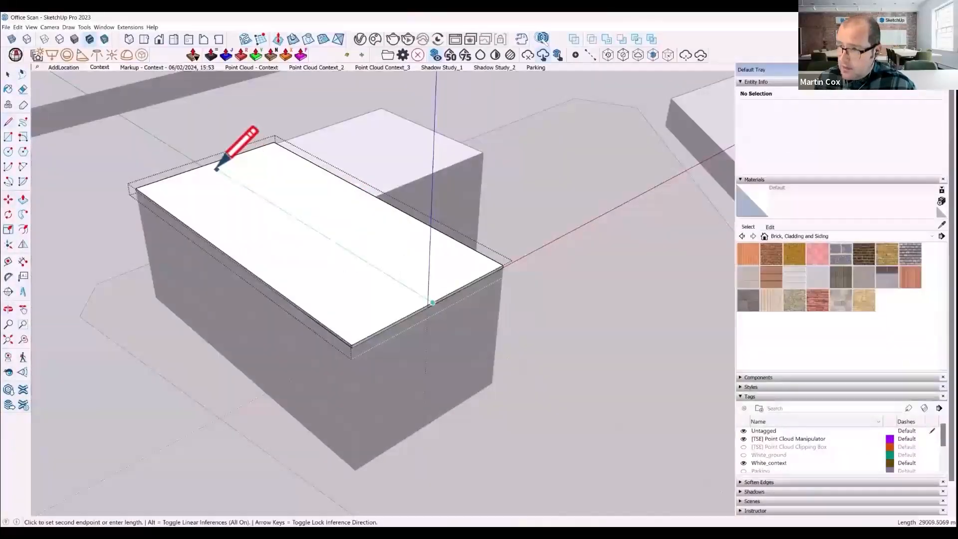
pyautogui.scroll(-5, 346, 295)
pyautogui.scroll(2, 352, 289)
pyautogui.press('space')
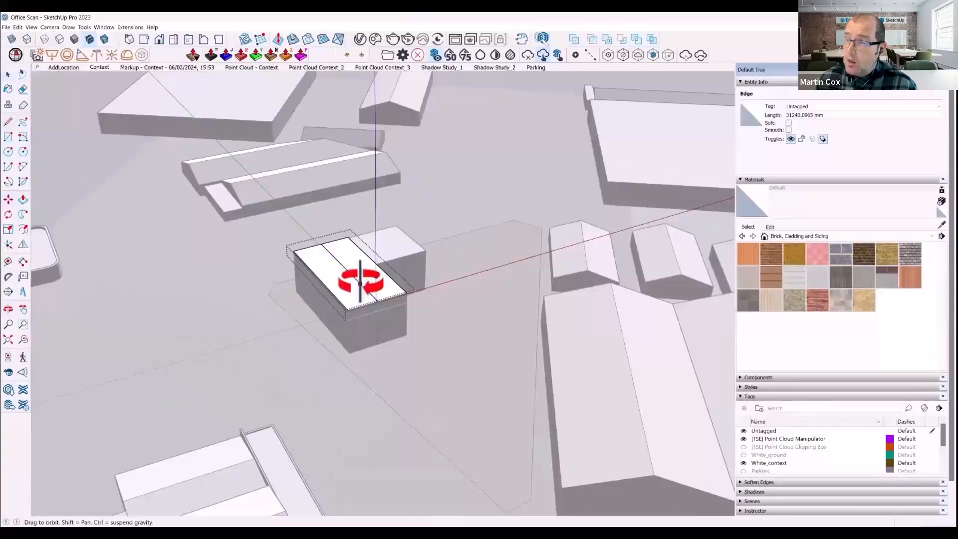
# - Raise the roof's centre line vertically by about 3.45 m to form a pitched roof
pyautogui.moveTo(360, 283); pyautogui.dragTo(370, 235, button='middle')
pyautogui.scroll(4, 368, 272)
pyautogui.moveTo(368, 272); pyautogui.dragTo(358, 231, button='middle')
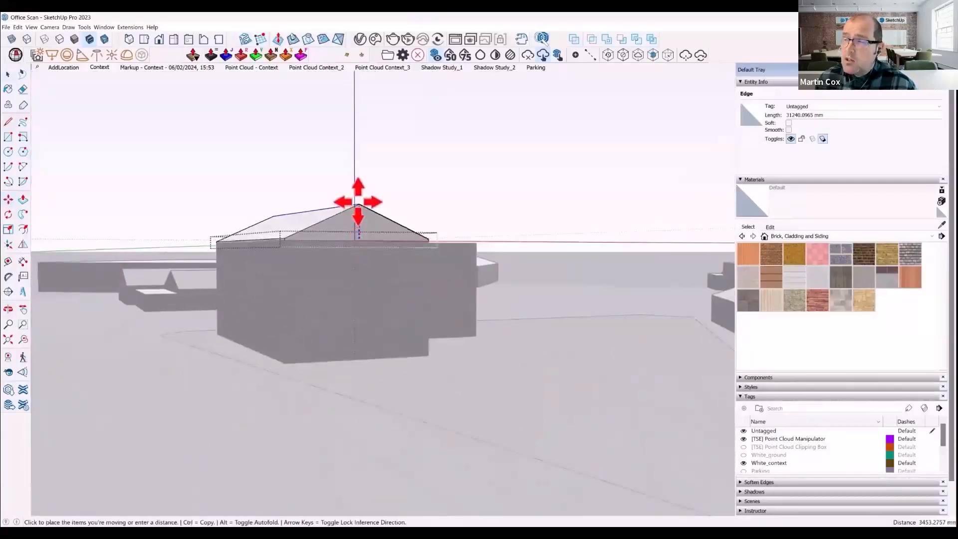
pyautogui.moveTo(381, 171); pyautogui.dragTo(334, 307, button='middle')
pyautogui.press('space')
pyautogui.press('Escape')
# - In the ground storey component, divide the walls beside the long wing's outer corner with 4000 mm vertical lines and glaze them with Translucent Glass Gray
pyautogui.click(334, 282)
pyautogui.doubleClick(328, 415)
pyautogui.moveTo(310, 437); pyautogui.dragTo(334, 412, button='middle')
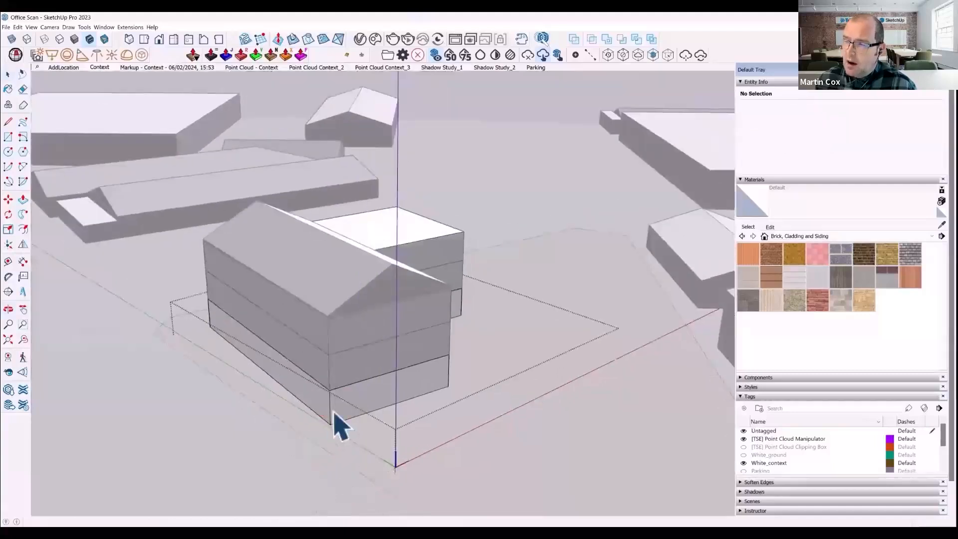
pyautogui.scroll(3, 331, 420)
pyautogui.click(365, 410)
pyautogui.press('l')
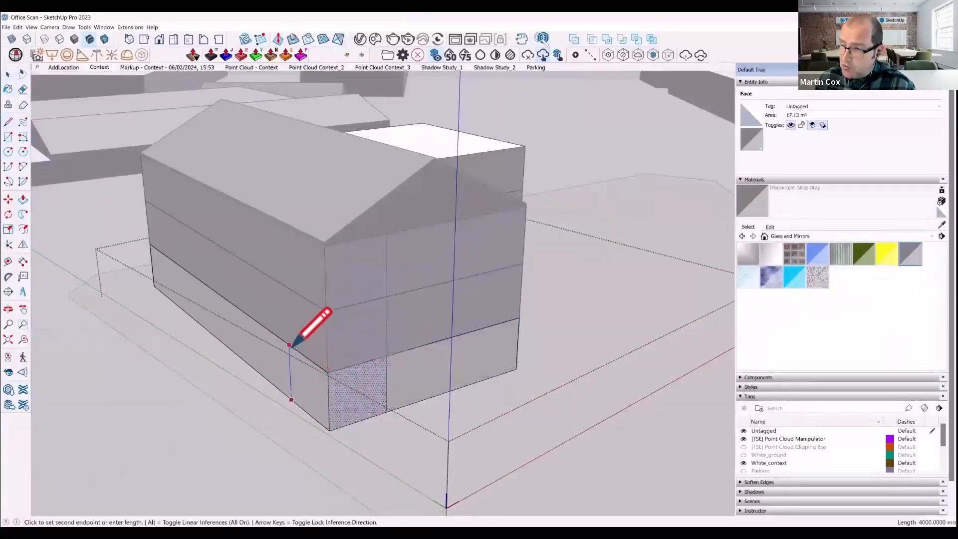
pyautogui.moveTo(305, 375)
pyautogui.mouseDown(button='middle')
pyautogui.moveTo(396, 378)
pyautogui.moveTo(218, 364)
pyautogui.moveTo(406, 444)
pyautogui.moveTo(380, 412)
pyautogui.mouseUp(button='middle')
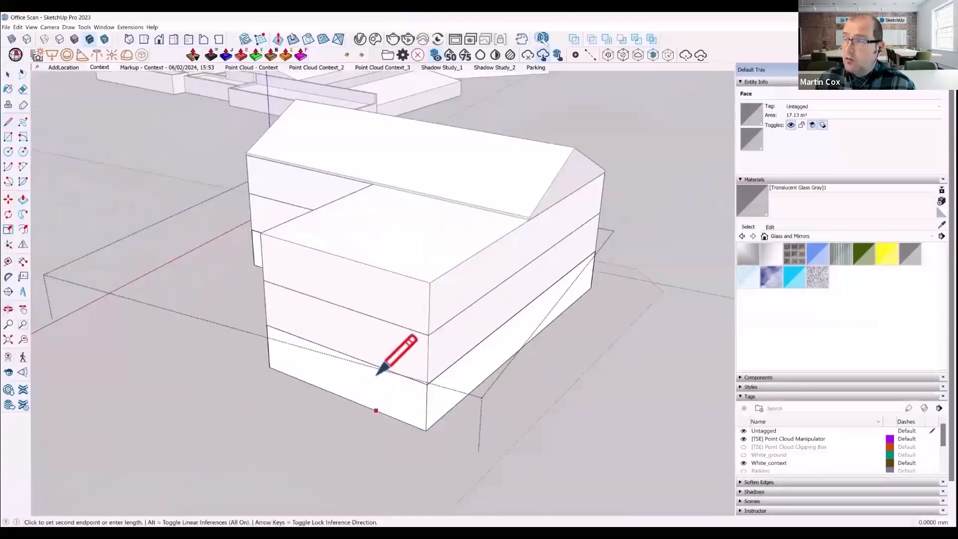
# - Divide the walls at the storey's other outer corners with vertical lines and paint the corner panels Translucent Glass Gray
pyautogui.moveTo(392, 395)
pyautogui.mouseDown(button='middle')
pyautogui.moveTo(438, 374)
pyautogui.moveTo(460, 391)
pyautogui.mouseUp(button='middle')
pyautogui.scroll(2, 459, 391)
pyautogui.press('l')
pyautogui.moveTo(405, 375)
pyautogui.mouseDown(button='middle')
pyautogui.moveTo(436, 408)
pyautogui.moveTo(374, 395)
pyautogui.moveTo(374, 359)
pyautogui.moveTo(406, 368)
pyautogui.moveTo(443, 313)
pyautogui.moveTo(554, 407)
pyautogui.moveTo(589, 399)
pyautogui.mouseUp(button='middle')
pyautogui.scroll(3, 542, 294)
# - Leave the storey component and make a rotated copy of the pitched roof group, perpendicular to the original
pyautogui.press('space')
pyautogui.click(529, 278)
pyautogui.press('q')
pyautogui.scroll(1, 541, 271)
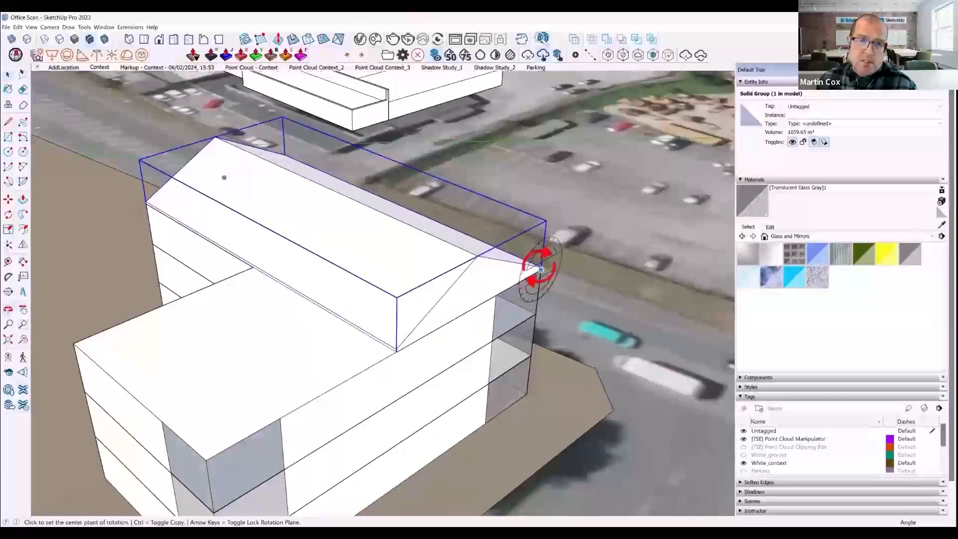
pyautogui.click(455, 318)
pyautogui.press('ctrl')
pyautogui.click(659, 323)
pyautogui.scroll(-4, 653, 324)
# - Move the copied roof by its eave corner onto the short wing's outer top corner
pyautogui.scroll(4, 464, 395)
pyautogui.moveTo(464, 394); pyautogui.dragTo(487, 397, button='middle')
pyautogui.scroll(2, 574, 414)
pyautogui.press('m')
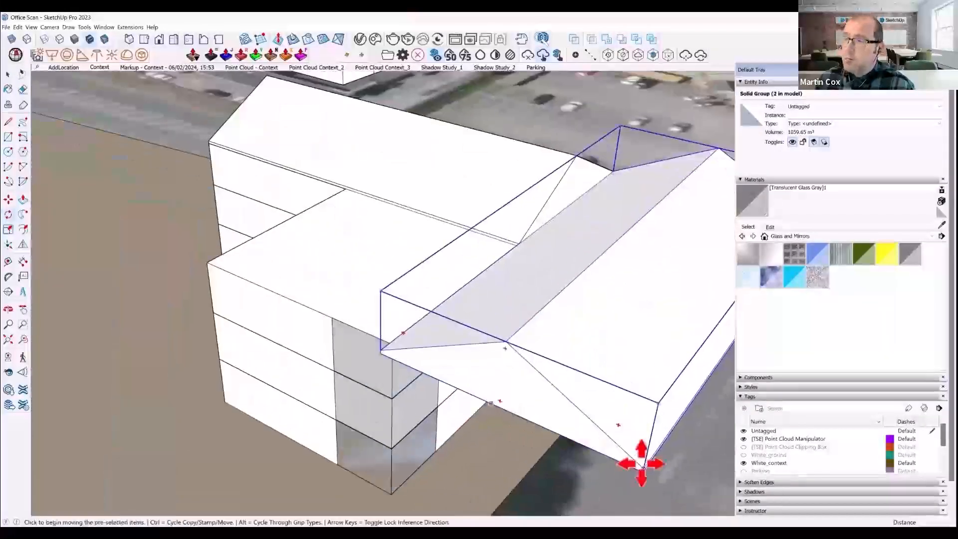
pyautogui.click(642, 464)
pyautogui.click(391, 345)
pyautogui.scroll(-4, 392, 345)
pyautogui.moveTo(457, 338); pyautogui.dragTo(714, 359, button='middle')
pyautogui.press('space')
# - In the storey component, outline a rectangle in the L-shape's inner corner and Push/Pull it up to storey height as a glazed block
pyautogui.doubleClick(323, 342)
pyautogui.scroll(4, 327, 371)
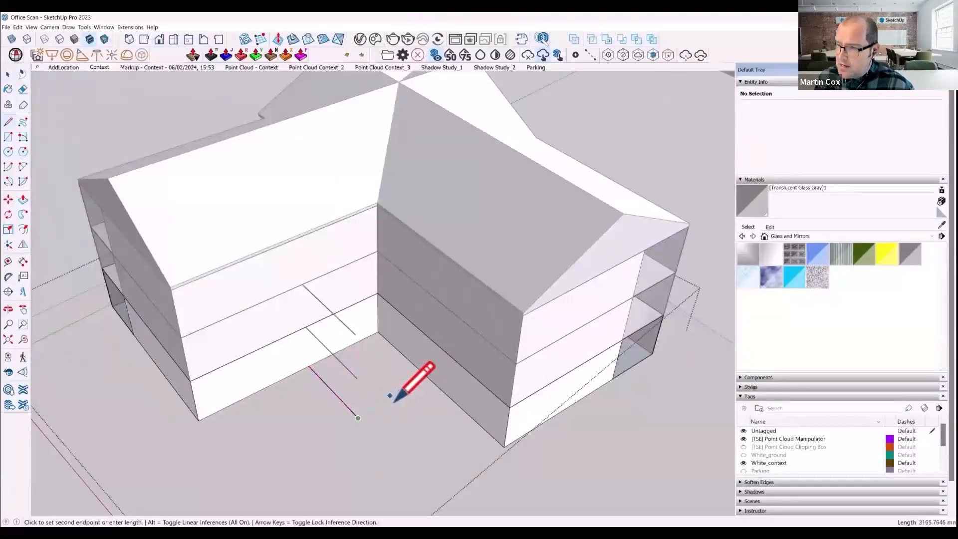
pyautogui.press('p')
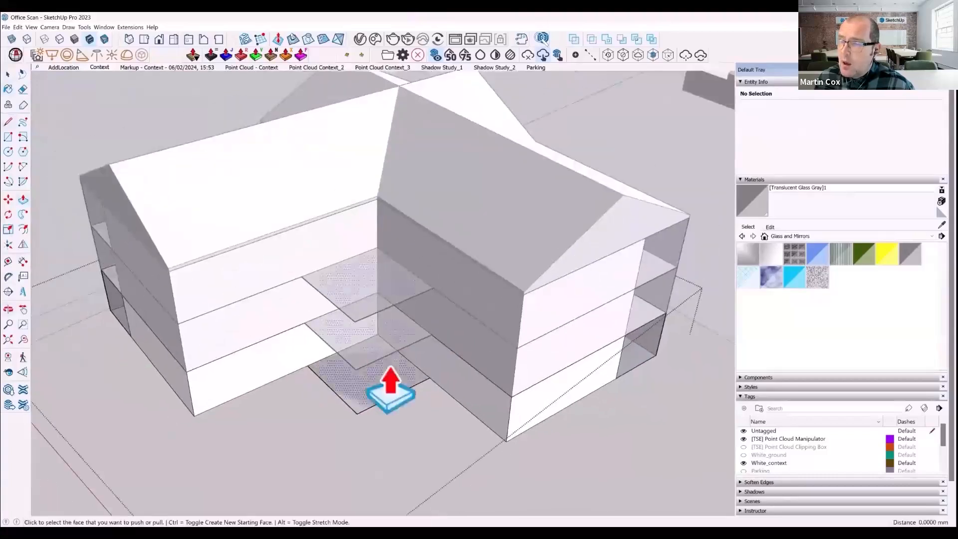
pyautogui.scroll(-4, 512, 420)
pyautogui.press('space')
pyautogui.click(360, 449)
# - Scale the copied roof along the green axis to about 0.71 so it fits the short wing and meets the main roof
pyautogui.moveTo(344, 300); pyautogui.dragTo(479, 300, button='middle')
pyautogui.click(357, 283)
pyautogui.moveTo(357, 283); pyautogui.dragTo(449, 280, button='middle')
pyautogui.press('s')
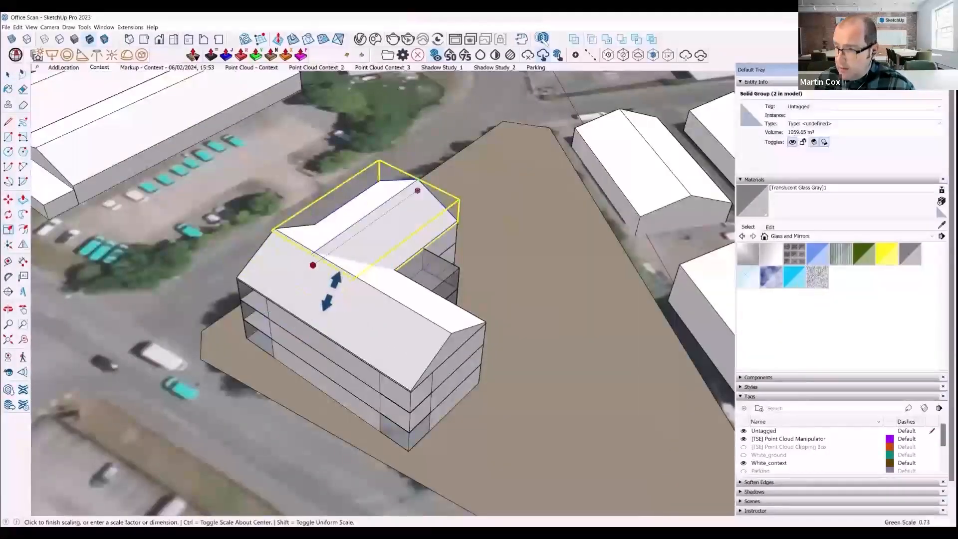
pyautogui.click(338, 290)
pyautogui.scroll(-3, 337, 290)
pyautogui.moveTo(337, 289); pyautogui.dragTo(169, 304, button='middle')
pyautogui.moveTo(369, 304); pyautogui.dragTo(199, 316, button='middle')
pyautogui.moveTo(469, 320); pyautogui.dragTo(359, 328, button='middle')
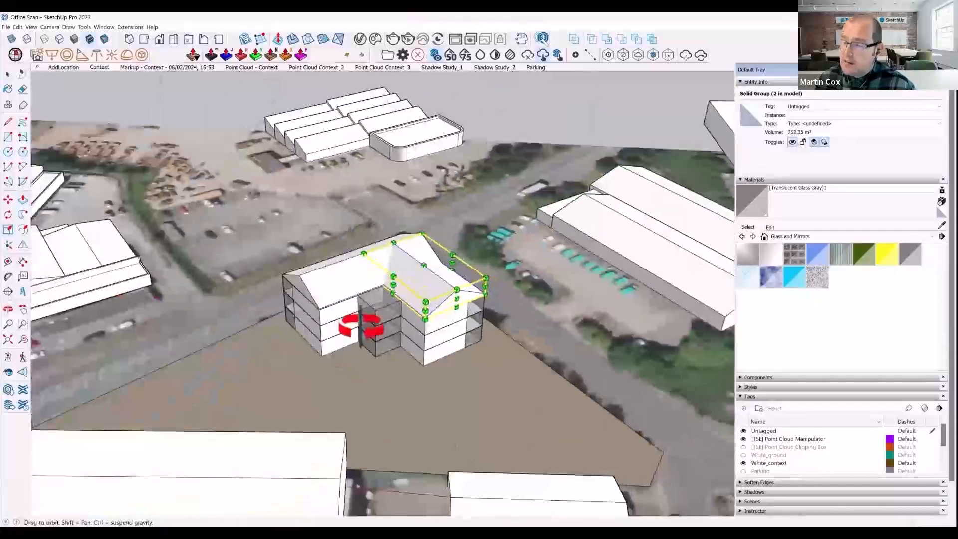
# - Enter the storey component and paint its solid outer walls with Brick Antique 02 from the Brick, Cladding and Siding materials
pyautogui.scroll(2, 431, 344)
pyautogui.press('space')
pyautogui.doubleClick(429, 358)
pyautogui.scroll(3, 428, 363)
pyautogui.press('b')
pyautogui.click(794, 237)
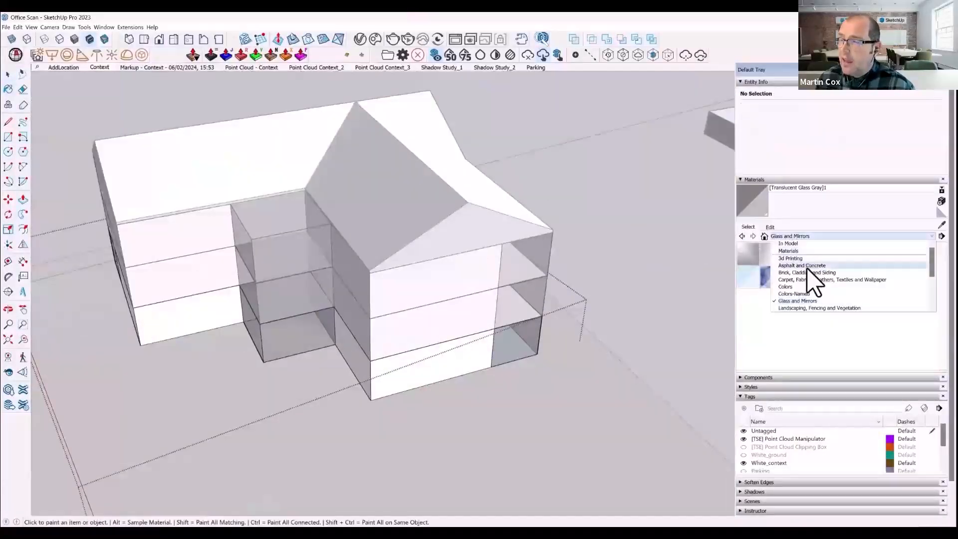
pyautogui.click(811, 273)
pyautogui.click(794, 254)
pyautogui.click(410, 374)
pyautogui.moveTo(411, 373)
pyautogui.mouseDown(button='middle')
pyautogui.moveTo(265, 336)
pyautogui.moveTo(439, 317)
pyautogui.moveTo(523, 340)
pyautogui.moveTo(475, 353)
pyautogui.moveTo(315, 342)
pyautogui.mouseUp(button='middle')
pyautogui.click(215, 332)
pyautogui.click(475, 354)
# - Enter the pitched roof group and paint its gable ends with Brick Antique 02 to match the walls
pyautogui.press('space')
pyautogui.scroll(3, 322, 332)
pyautogui.doubleClick(326, 298)
pyautogui.click(326, 298)
pyautogui.moveTo(326, 298); pyautogui.dragTo(398, 257, button='middle')
pyautogui.press('b')
pyautogui.click(339, 266)
pyautogui.moveTo(340, 266); pyautogui.dragTo(424, 239, button='middle')
pyautogui.press('space')
pyautogui.click(201, 267)
pyautogui.moveTo(201, 267); pyautogui.dragTo(383, 260, button='middle')
pyautogui.click(361, 268)
pyautogui.doubleClick(383, 260)
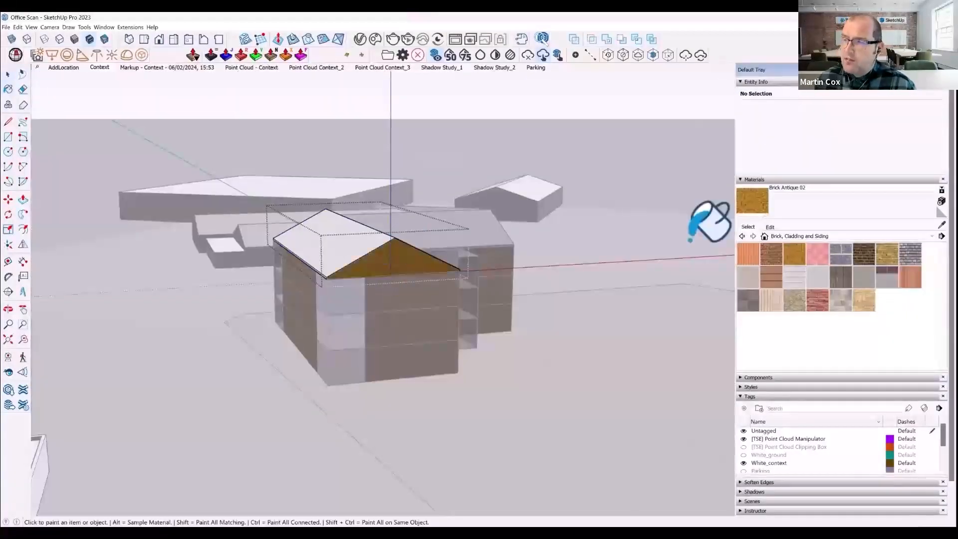
# - Paint the main roof's slopes with a dark grey material from the Brick, Cladding and Siding collection
pyautogui.click(841, 278)
pyautogui.moveTo(379, 310); pyautogui.dragTo(403, 301, button='middle')
pyautogui.moveTo(438, 240)
pyautogui.mouseDown(button='middle')
pyautogui.moveTo(253, 317)
pyautogui.moveTo(11, 371)
pyautogui.moveTo(259, 321)
pyautogui.moveTo(358, 335)
pyautogui.moveTo(541, 299)
pyautogui.moveTo(631, 374)
pyautogui.moveTo(560, 385)
pyautogui.moveTo(674, 357)
pyautogui.moveTo(421, 302)
pyautogui.mouseUp(button='middle')
pyautogui.scroll(2, 357, 335)
# - Enter the remaining roof group and paint its gable face with Brick Antique 02
pyautogui.doubleClick(358, 336)
pyautogui.click(801, 254)
pyautogui.click(365, 342)
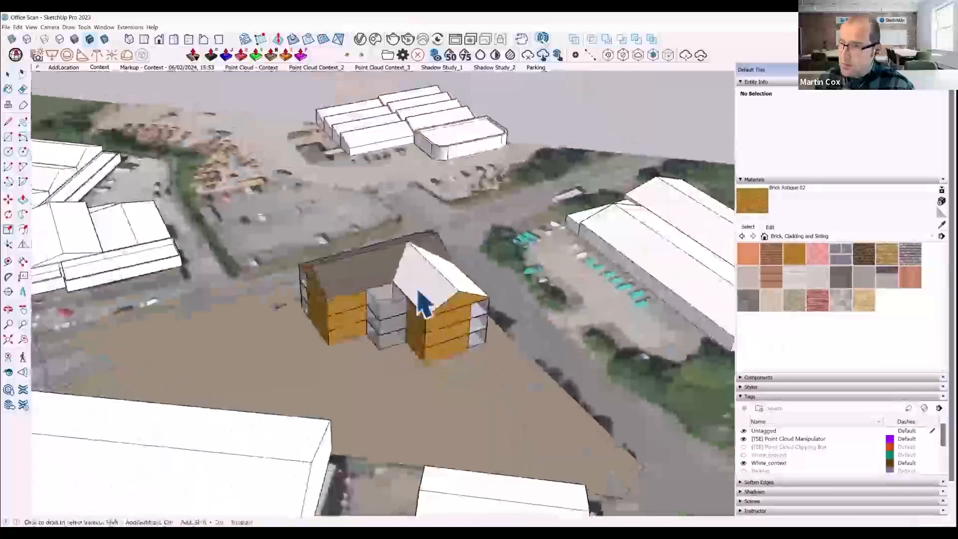
# - Pick Color M07 from the Colors collection and paint the slopes of the copied short-wing roof with it
pyautogui.click(797, 237)
pyautogui.click(800, 291)
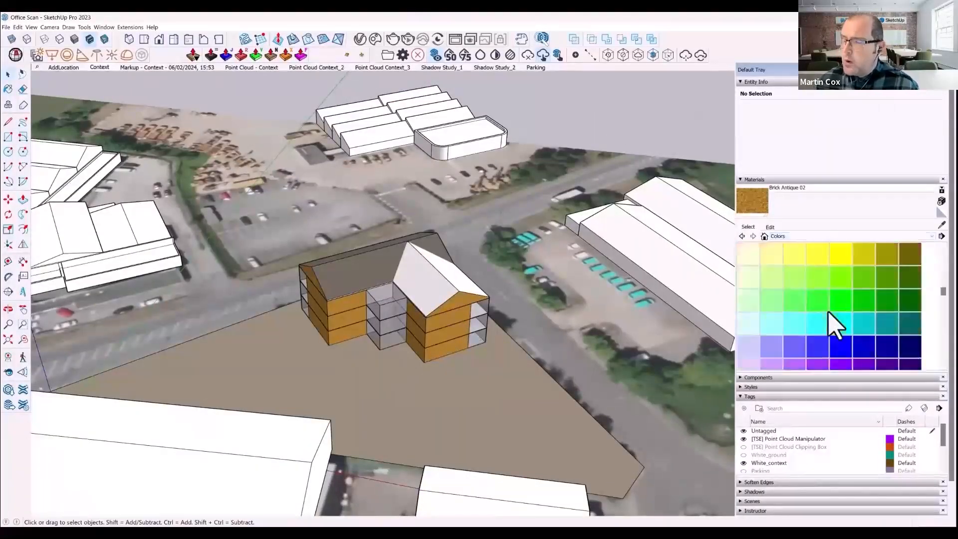
pyautogui.scroll(-10, 849, 314)
pyautogui.press('space')
pyautogui.doubleClick(428, 282)
pyautogui.scroll(4, 429, 283)
pyautogui.press('b')
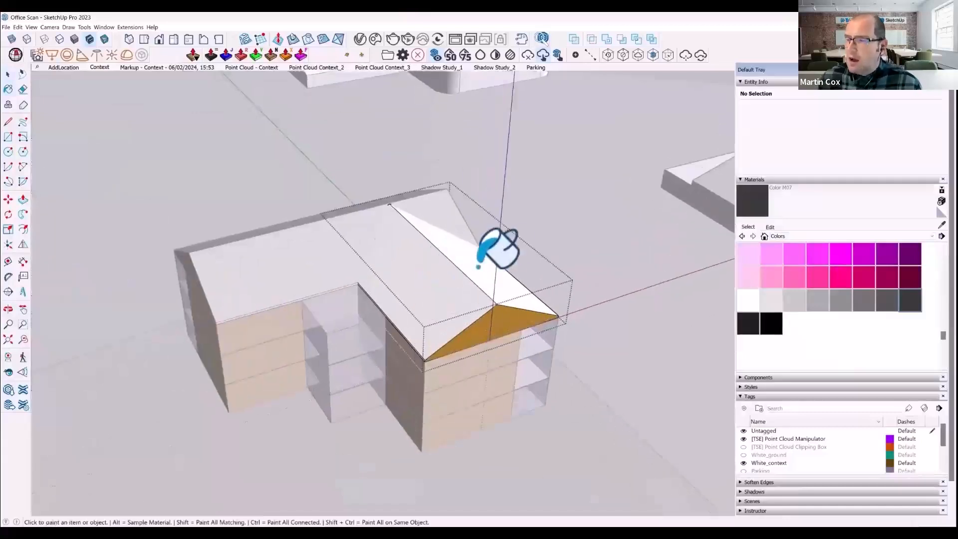
pyautogui.click(476, 267)
pyautogui.moveTo(479, 269); pyautogui.dragTo(603, 301, button='middle')
# - Enter the main roof group and paint its slopes with Color M07 as well
pyautogui.press('space')
pyautogui.doubleClick(305, 298)
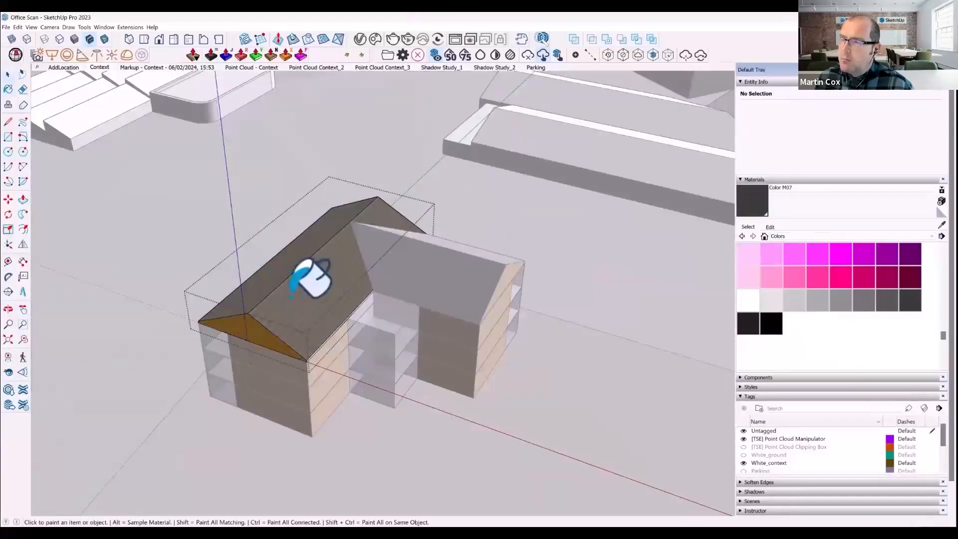
pyautogui.click(292, 296)
pyautogui.scroll(-4, 588, 246)
pyautogui.moveTo(587, 246)
pyautogui.mouseDown(button='middle')
pyautogui.moveTo(483, 283)
pyautogui.moveTo(567, 239)
pyautogui.moveTo(506, 250)
pyautogui.mouseUp(button='middle')
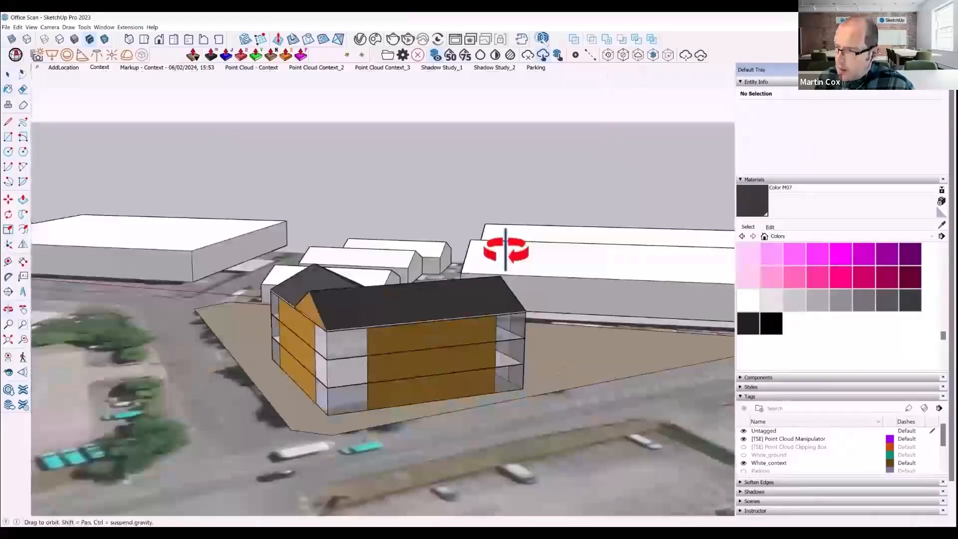
# - Show the Point Cloud Context_3 scene and activate the second clipping box in the Point Cloud Manager to view the building among the scanned trees
pyautogui.click(229, 68)
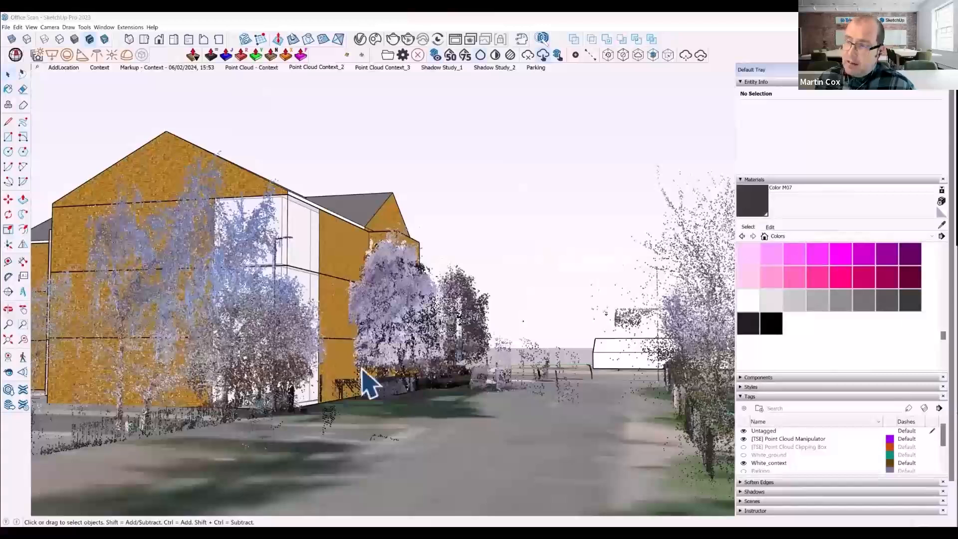
pyautogui.click(367, 68)
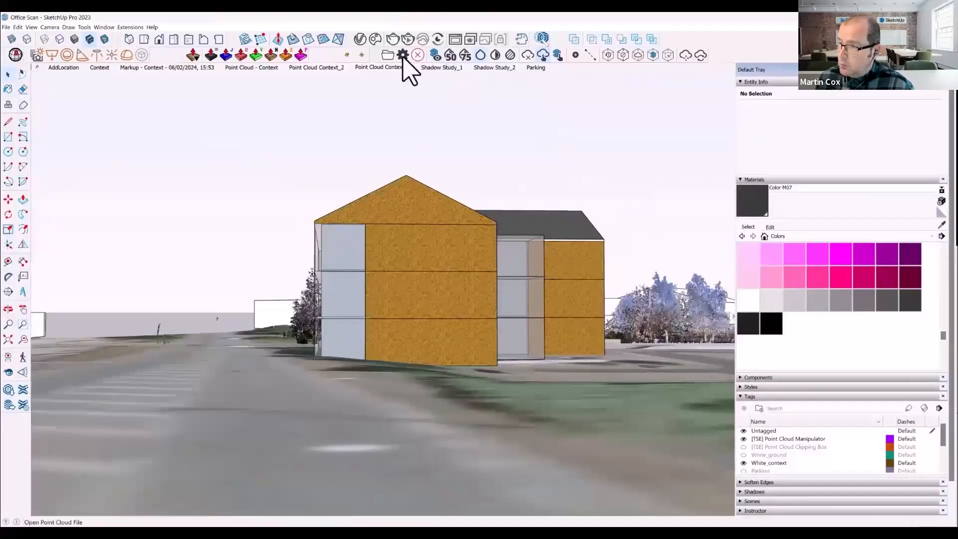
pyautogui.click(403, 55)
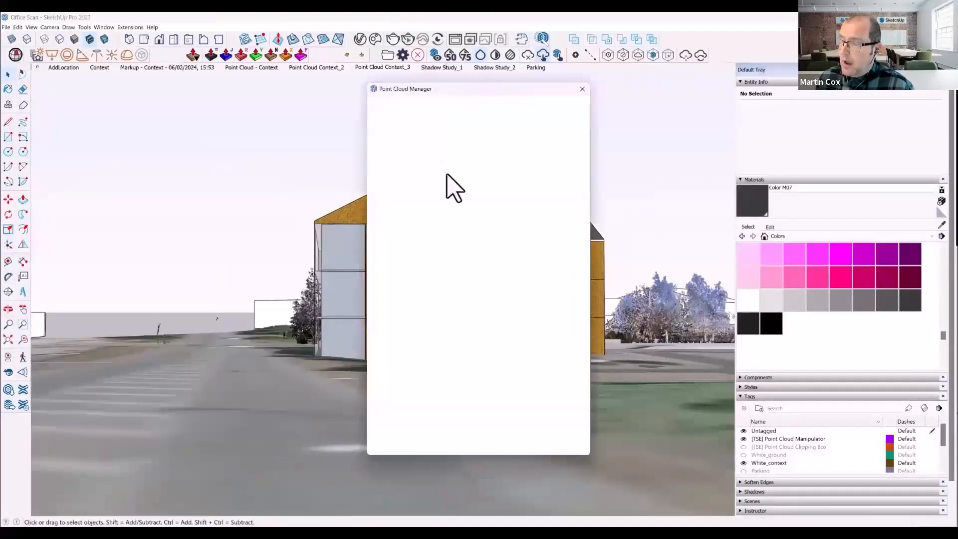
pyautogui.moveTo(483, 86); pyautogui.dragTo(777, 83)
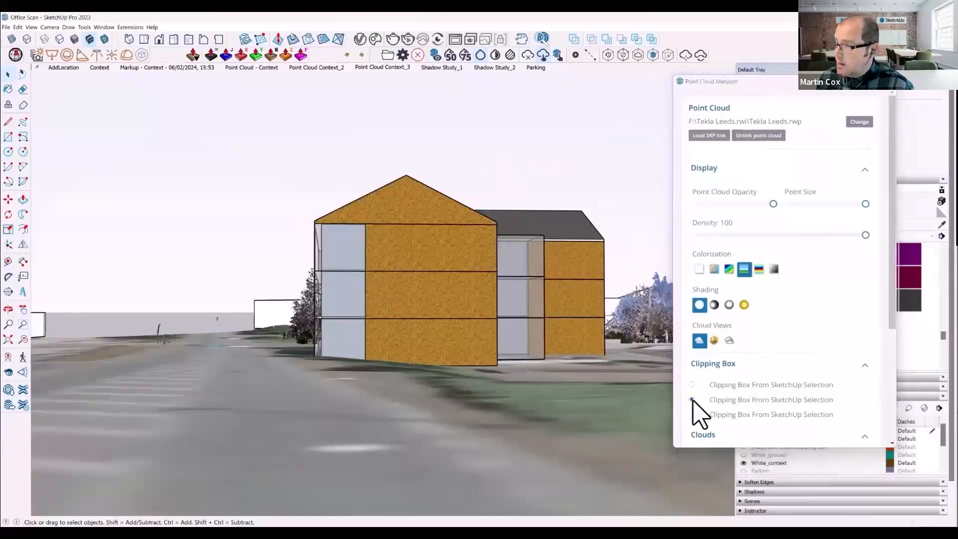
pyautogui.click(692, 399)
pyautogui.moveTo(764, 92); pyautogui.dragTo(801, 150)
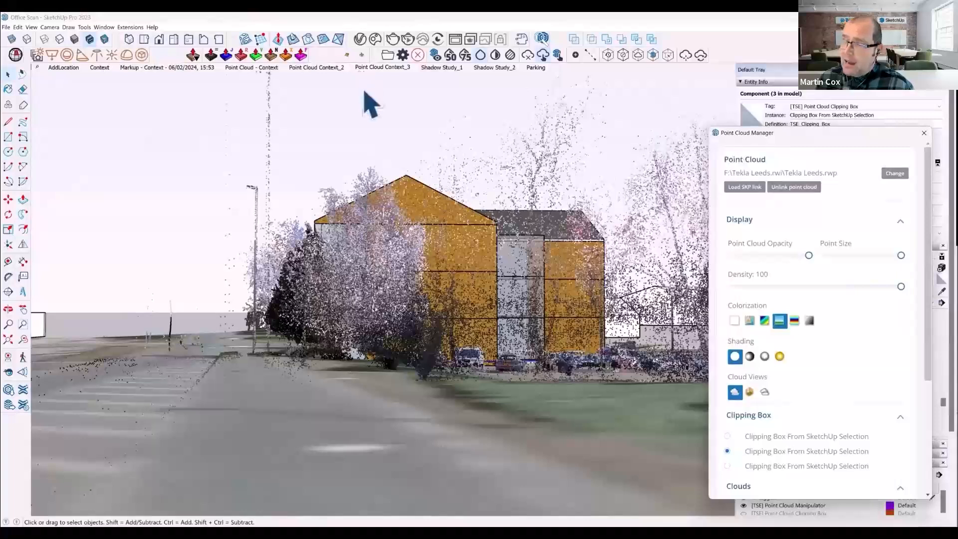
pyautogui.moveTo(292, 257); pyautogui.dragTo(538, 366, button='middle')
pyautogui.scroll(-3, 537, 365)
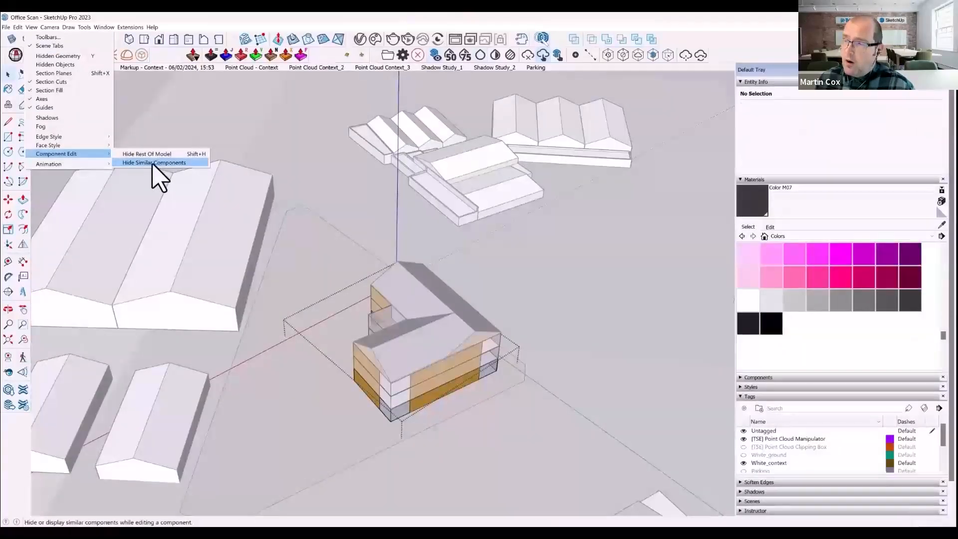
# - In the storey component, offset the L-shaped top face's outline inward to form the wall thickness
pyautogui.click(153, 163)
pyautogui.moveTo(353, 386); pyautogui.dragTo(588, 396, button='middle')
pyautogui.hotkey('shift', 'h')
pyautogui.scroll(2, 439, 340)
pyautogui.click(422, 315)
pyautogui.scroll(3, 412, 314)
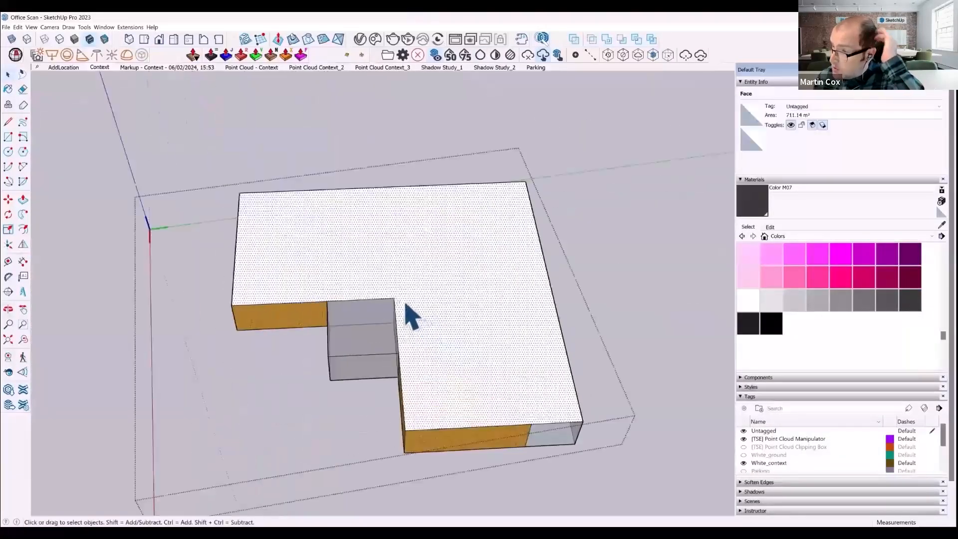
pyautogui.click(401, 303)
# - Push/Pull the inner L-shaped face down 3850 mm to hollow out the storey
pyautogui.press('space')
pyautogui.click(421, 294)
pyautogui.moveTo(421, 298); pyautogui.dragTo(448, 287, button='middle')
pyautogui.scroll(3, 432, 253)
pyautogui.press('p')
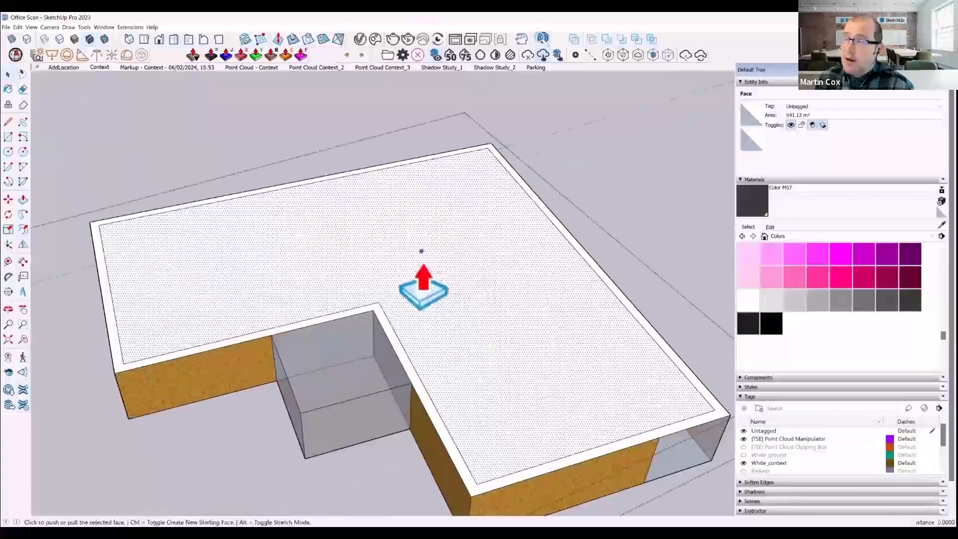
pyautogui.click(447, 293)
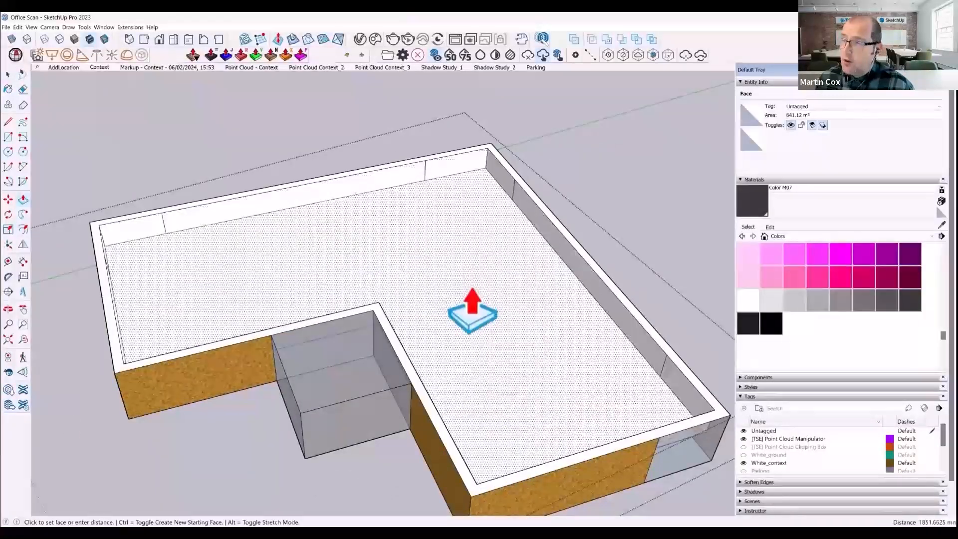
pyautogui.write('3850')
pyautogui.press('Return')
# - Draw a full-height rectangle about 5.2 m wide on the brick section of the outer wall between the glazed corners
pyautogui.scroll(-5, 445, 249)
pyautogui.moveTo(444, 279); pyautogui.dragTo(471, 344, button='middle')
pyautogui.scroll(3, 463, 299)
pyautogui.scroll(3, 452, 304)
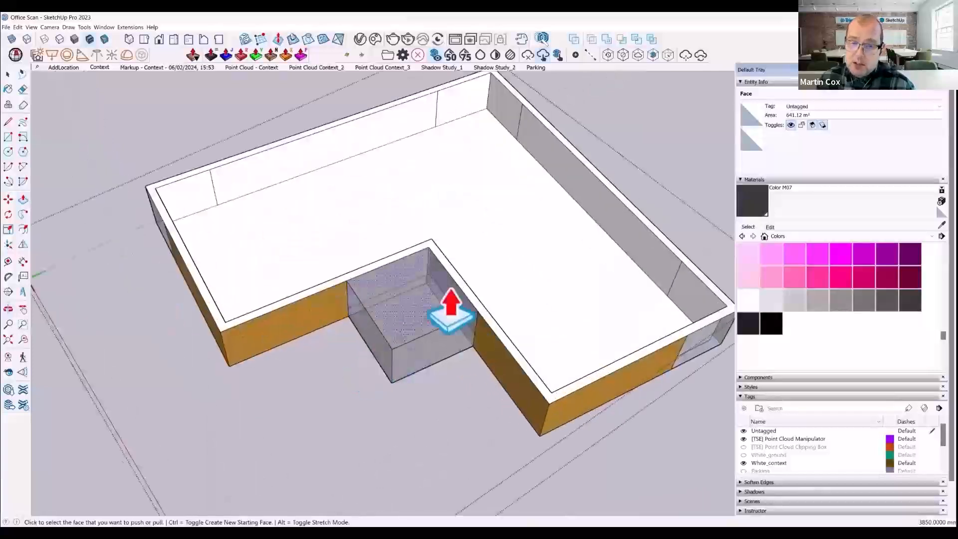
pyautogui.scroll(-2, 360, 360)
pyautogui.moveTo(349, 354); pyautogui.dragTo(304, 324, button='middle')
pyautogui.scroll(-4, 534, 312)
pyautogui.moveTo(537, 312); pyautogui.dragTo(412, 425, button='middle')
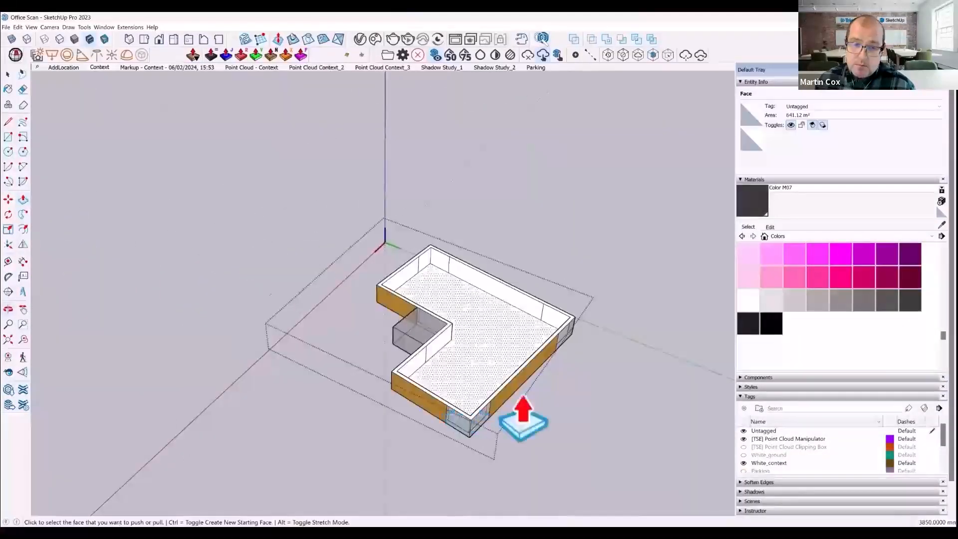
pyautogui.moveTo(524, 415); pyautogui.dragTo(379, 444, button='middle')
pyautogui.scroll(2, 515, 412)
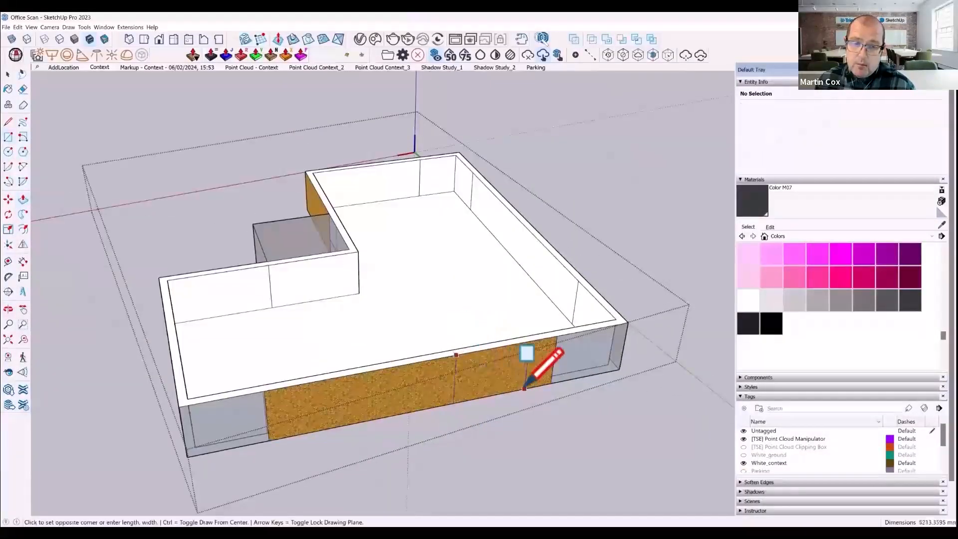
pyautogui.click(524, 388)
# - Push/Pull the rectangle outward into a projecting bay and push the matching inner wall face out about 2074 mm to hollow it
pyautogui.press('space')
pyautogui.moveTo(524, 388); pyautogui.dragTo(510, 394, button='middle')
pyautogui.scroll(2, 510, 394)
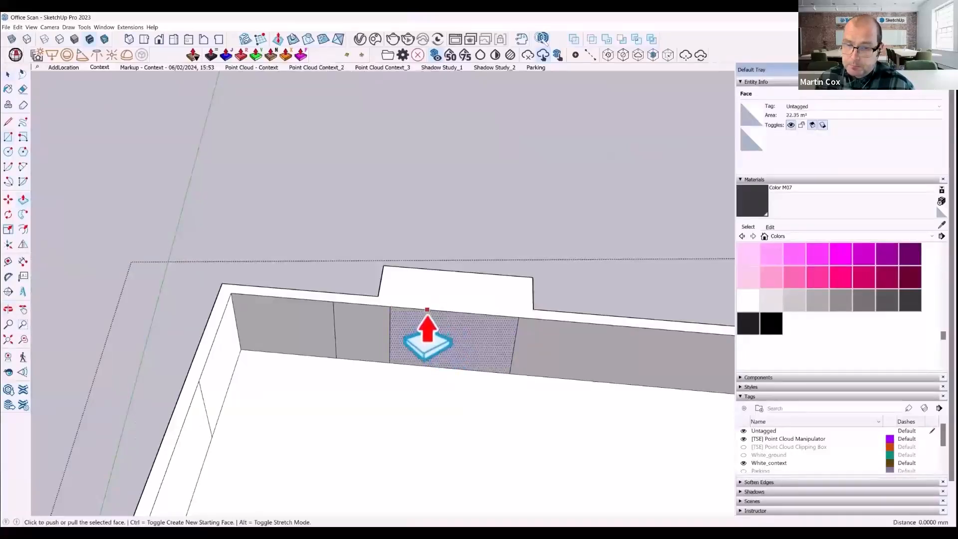
pyautogui.scroll(-5, 529, 320)
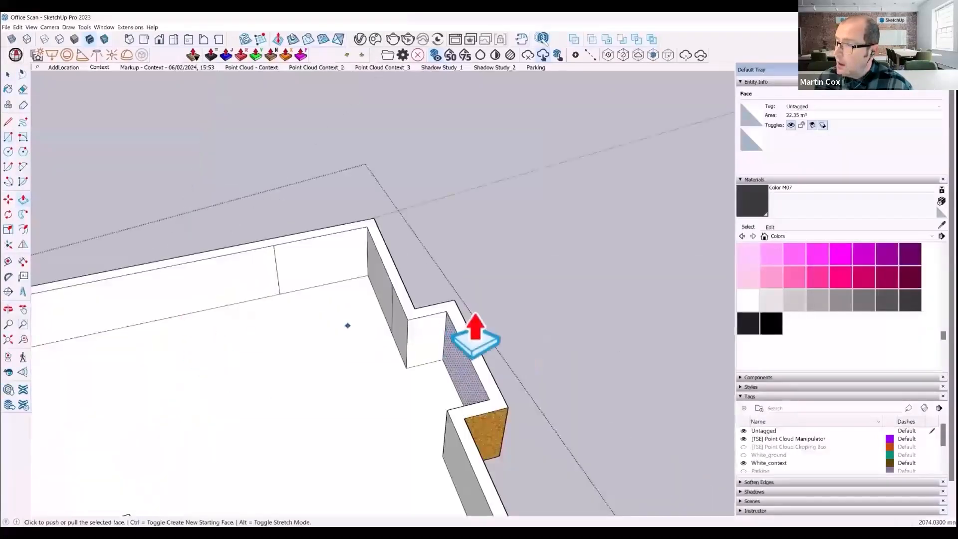
pyautogui.moveTo(477, 321); pyautogui.dragTo(513, 385, button='middle')
pyautogui.press('p')
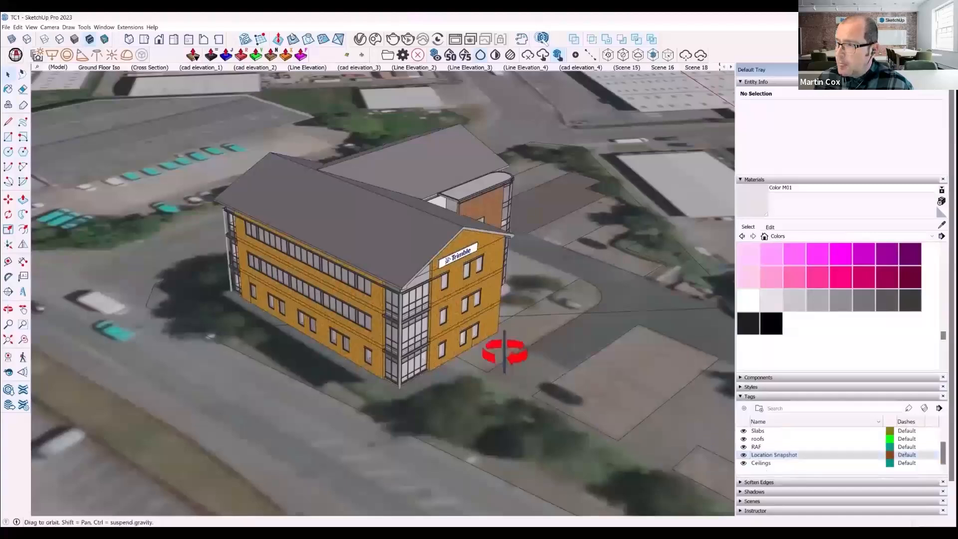
# - Examine the detailed TC1 office model from outside, including the brick stair tower, rounded curtain wall and glazed entrance
pyautogui.moveTo(505, 353); pyautogui.dragTo(230, 374, button='middle')
pyautogui.scroll(5, 406, 274)
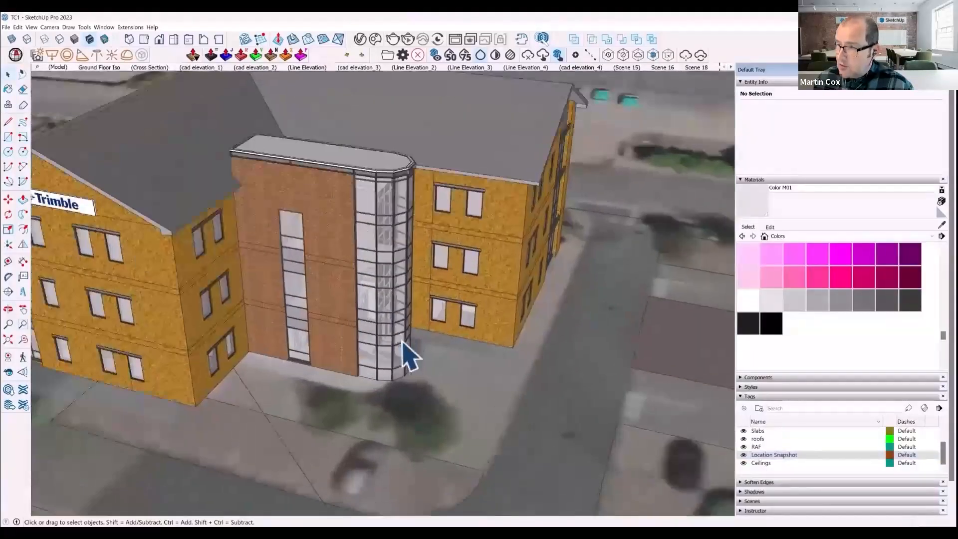
pyautogui.scroll(3, 409, 359)
pyautogui.moveTo(374, 374); pyautogui.dragTo(316, 391, button='middle')
pyautogui.scroll(4, 464, 369)
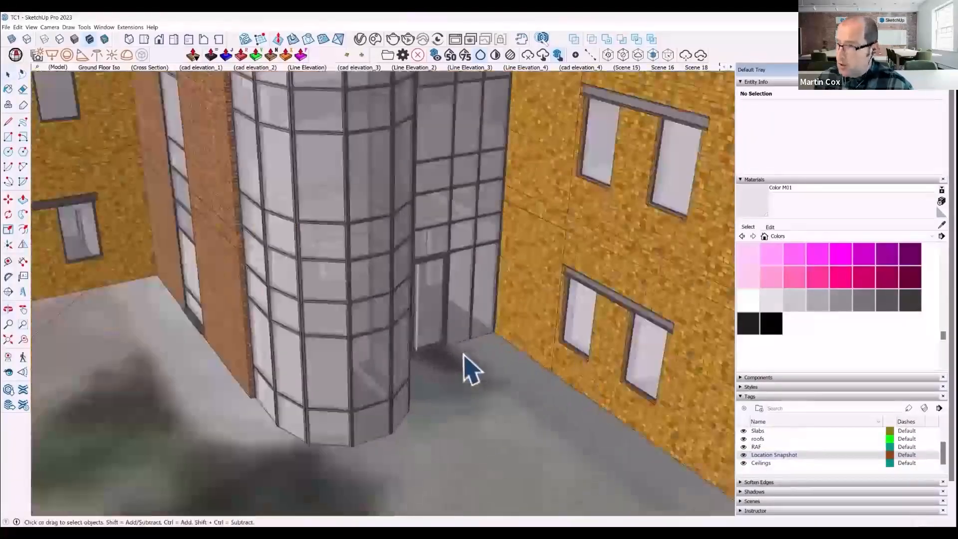
pyautogui.scroll(2, 460, 377)
pyautogui.moveTo(455, 384); pyautogui.dragTo(384, 392, button='middle')
pyautogui.scroll(2, 328, 335)
pyautogui.scroll(-5, 274, 368)
pyautogui.scroll(3, 409, 364)
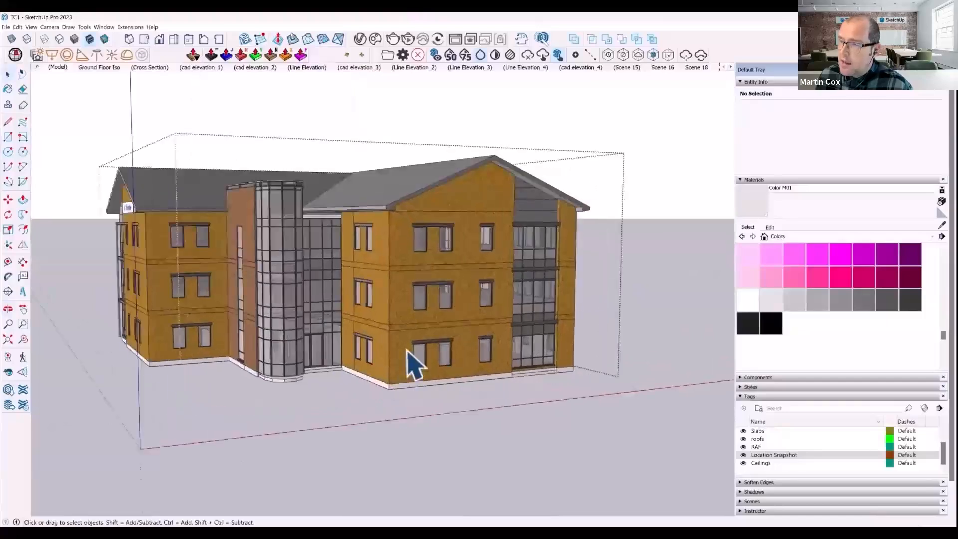
# - Enter the TC1 building group and examine the ground floor's walls and room layout, as well as the gable facade
pyautogui.doubleClick(407, 351)
pyautogui.moveTo(394, 316); pyautogui.dragTo(385, 444, button='middle')
pyautogui.scroll(-3, 374, 395)
pyautogui.moveTo(374, 350); pyautogui.dragTo(407, 312, button='middle')
pyautogui.scroll(6, 399, 344)
pyautogui.moveTo(391, 353); pyautogui.dragTo(395, 352, button='middle')
pyautogui.scroll(-3, 392, 349)
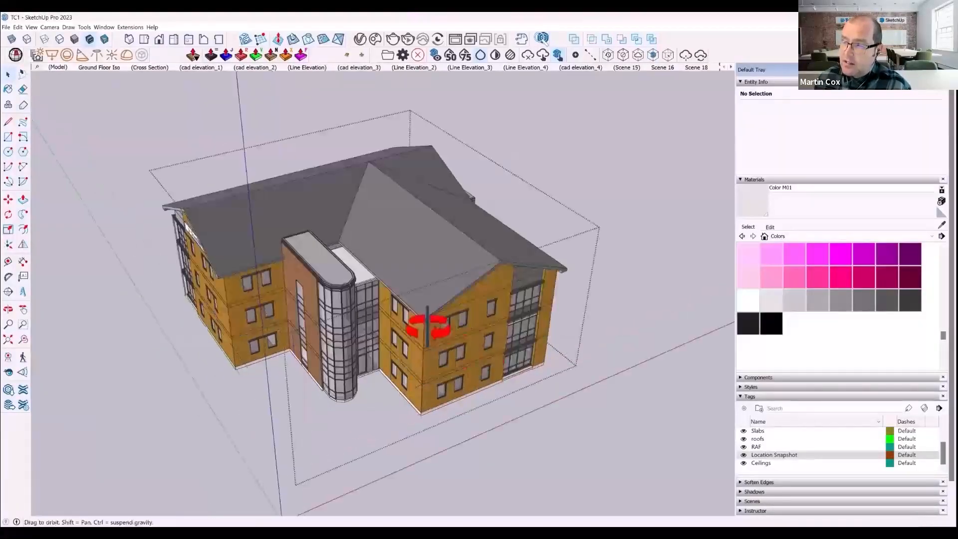
pyautogui.moveTo(438, 325); pyautogui.dragTo(370, 392, button='middle')
pyautogui.scroll(3, 403, 376)
pyautogui.keyDown('shift'); pyautogui.moveTo(526, 350); pyautogui.dragTo(372, 395, button='middle'); pyautogui.keyUp('shift')
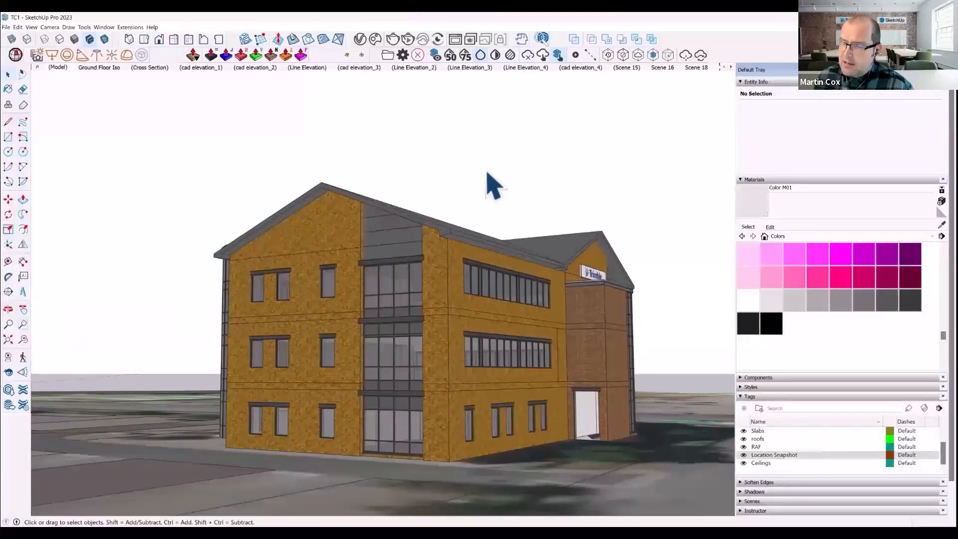
# - Review the cad elevation_3 and Line Elevation_2 scenes and the CAD floor plan scene
pyautogui.click(352, 69)
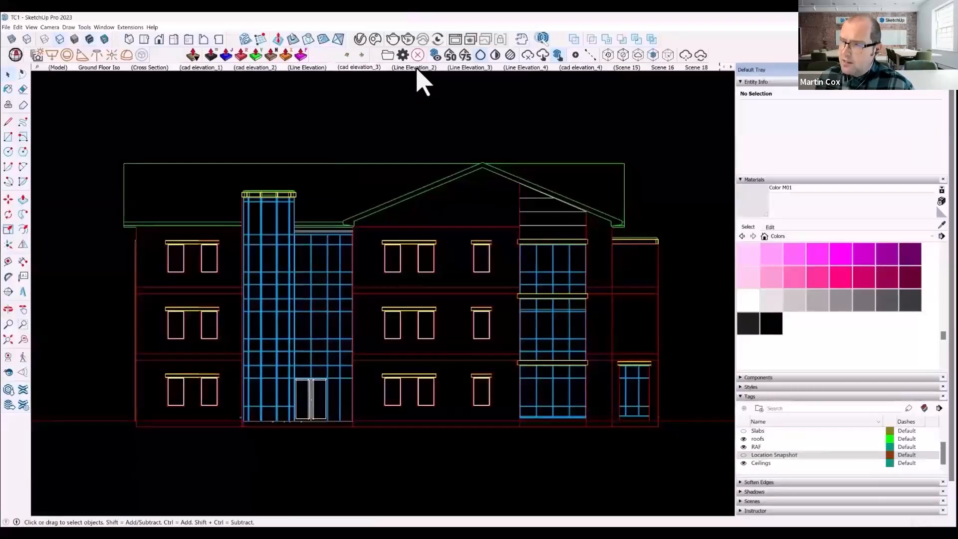
pyautogui.click(415, 68)
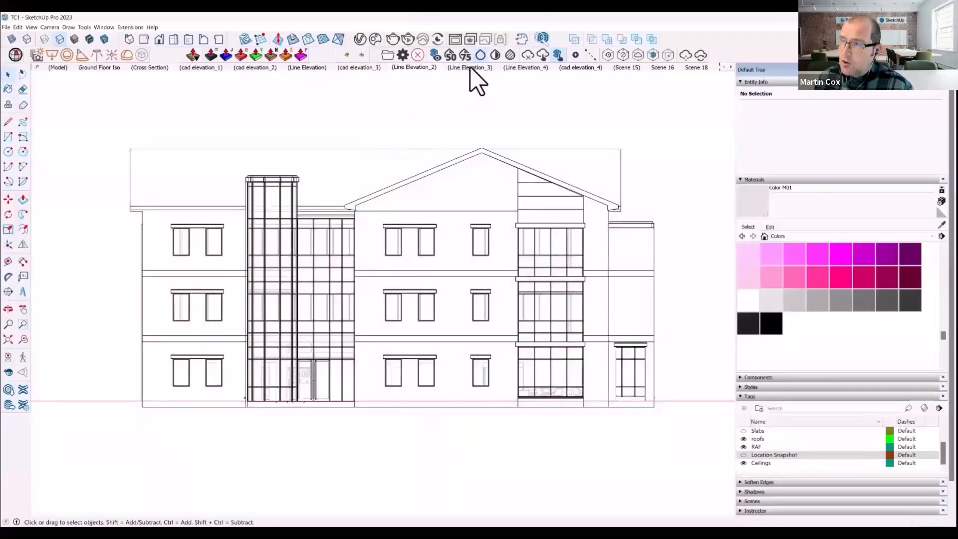
pyautogui.click(731, 67)
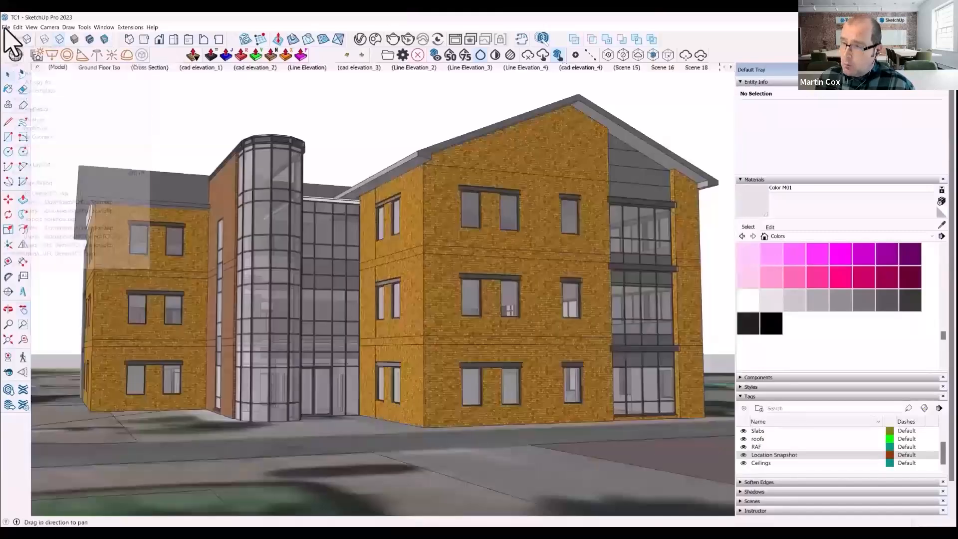
# - Look over the model's file exchange options and present the LayOut sheets from the ground floor plan to the Stage 2 elevations
pyautogui.click(6, 27)
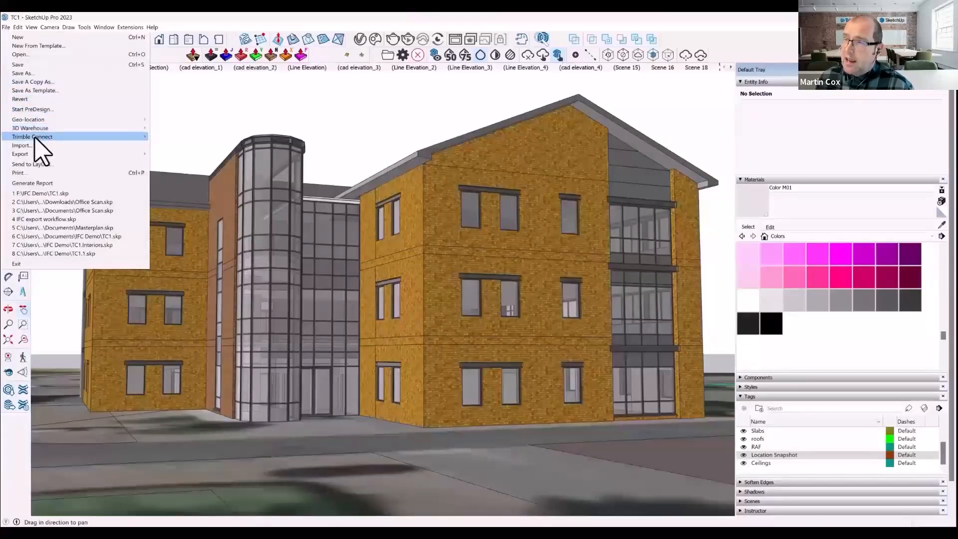
pyautogui.moveTo(34, 139)
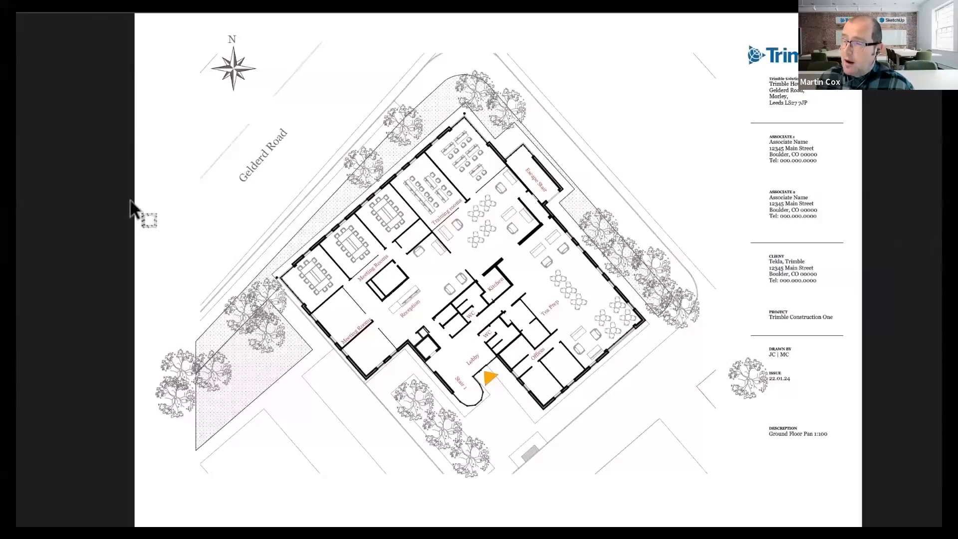
pyautogui.press('Right')
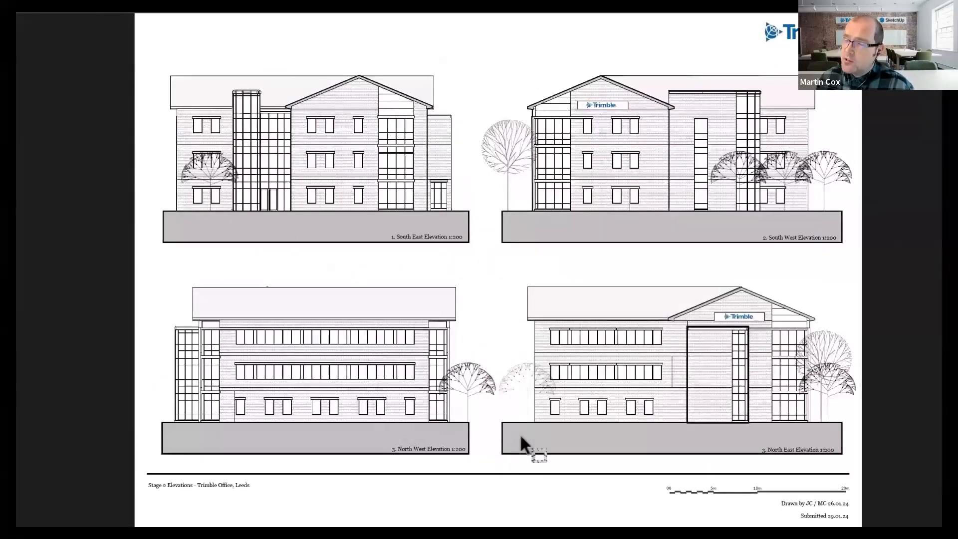
pyautogui.press('Right')
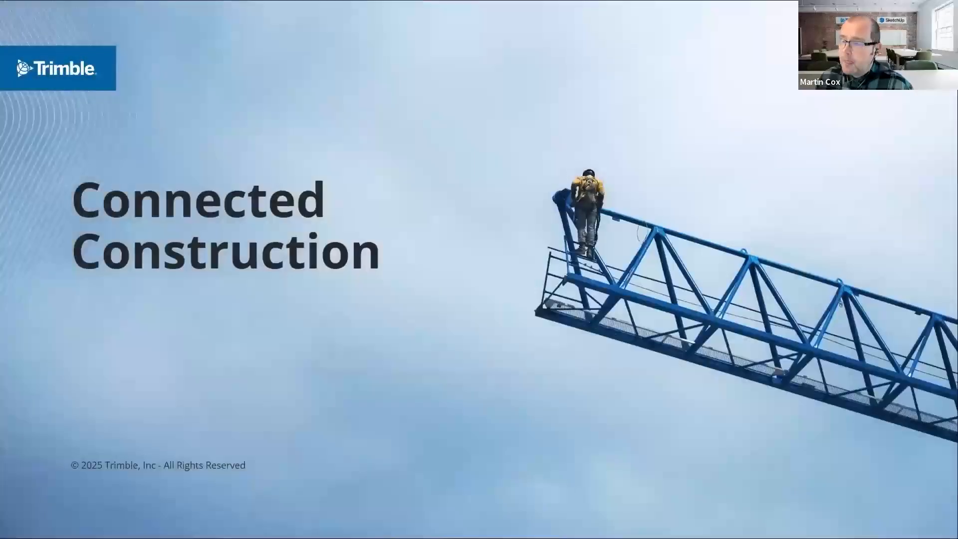
pyautogui.press('Right')
pyautogui.press('Right')
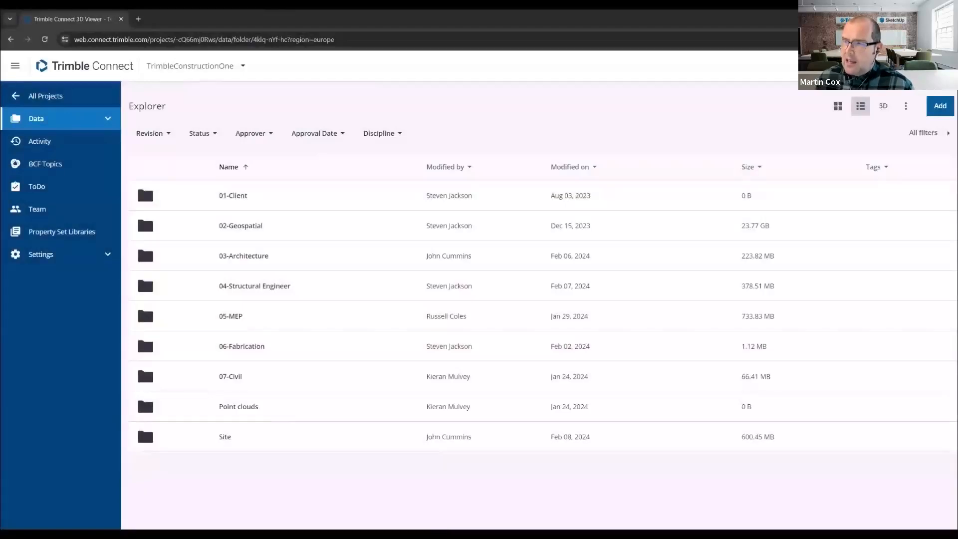
# - Browse the shared project's 04-Structural Engineer folder and the 05-MEP folder's Trimble Services Models, ending at the project root
pyautogui.click(276, 291)
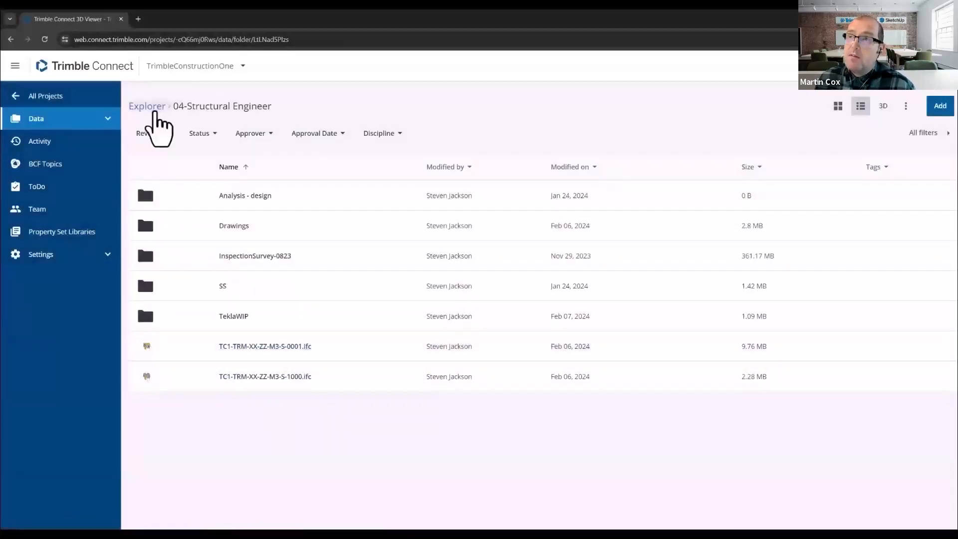
pyautogui.click(151, 106)
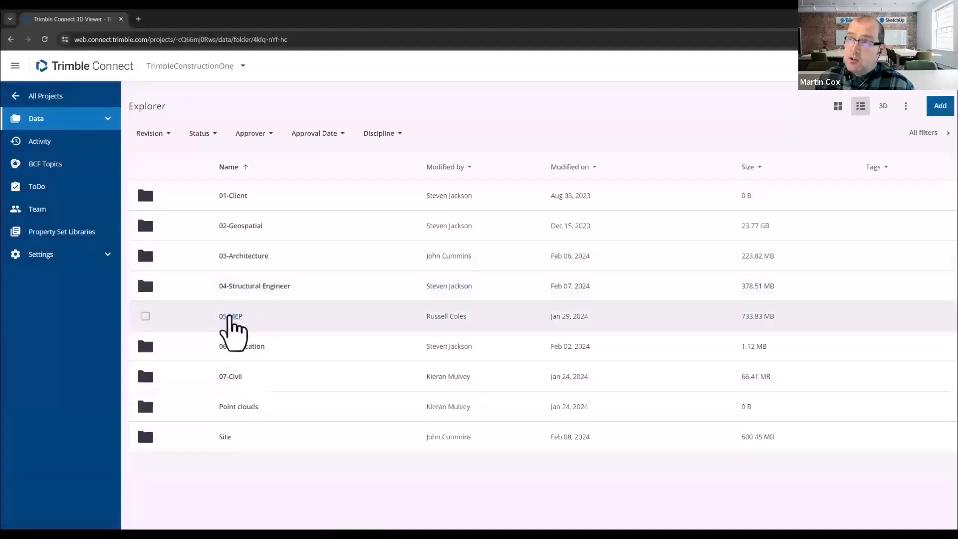
pyautogui.click(230, 316)
pyautogui.click(260, 256)
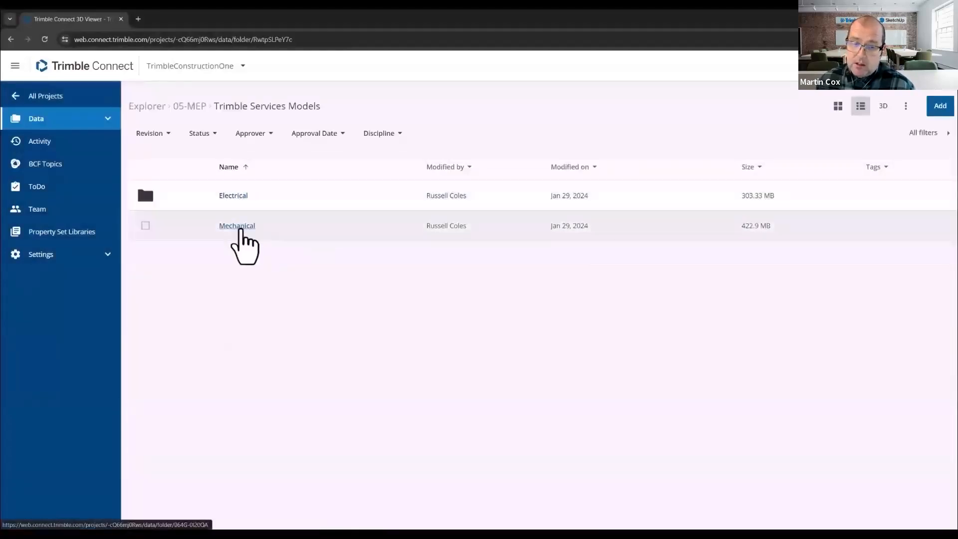
pyautogui.click(190, 115)
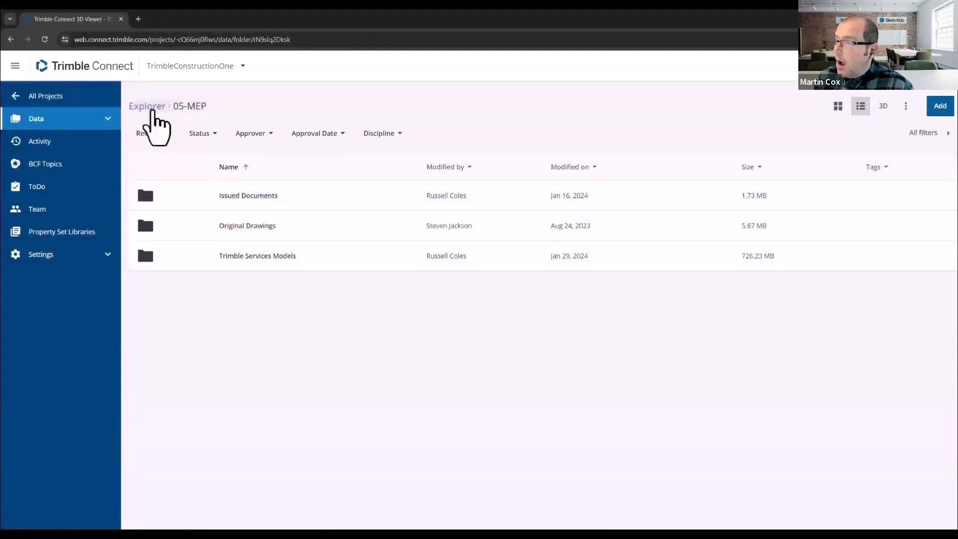
pyautogui.click(150, 107)
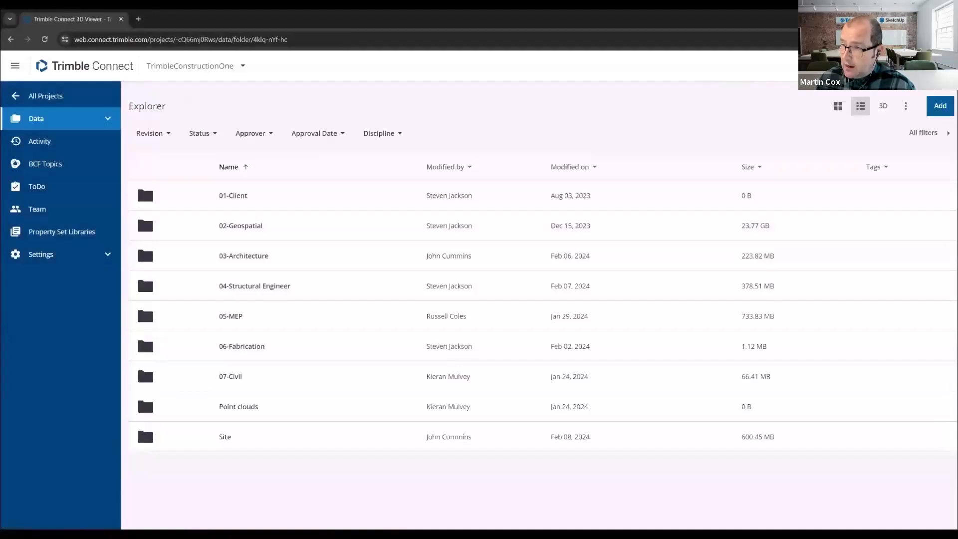
# - Switch to SketchUp, show the TEKLA scene and examine the office's steel frame from the stair tower round to the gable
pyautogui.click(900, 18)
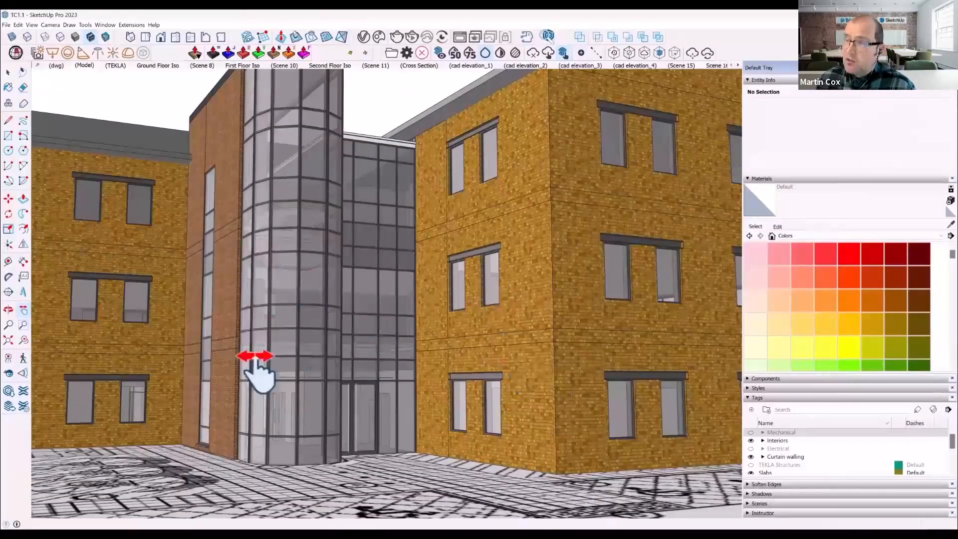
pyautogui.click(115, 65)
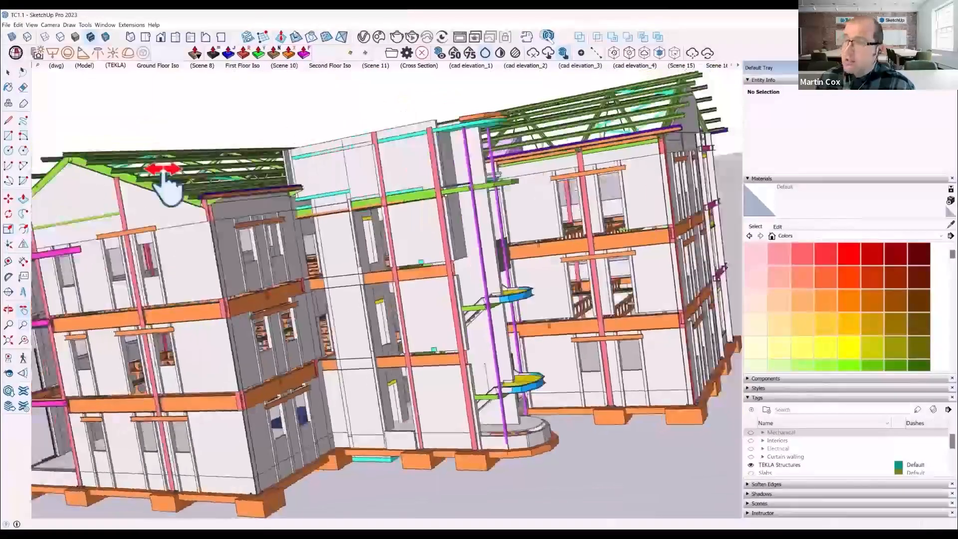
pyautogui.moveTo(165, 179); pyautogui.dragTo(469, 300, button='middle')
pyautogui.scroll(5, 406, 338)
pyautogui.scroll(5, 414, 322)
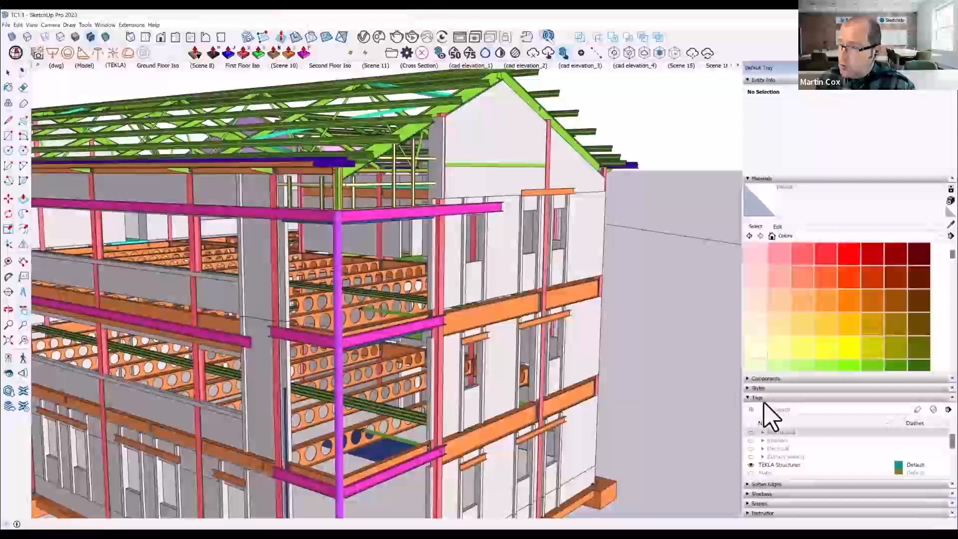
# - Show the Mechanical and Electrical tags with the structure and examine how the services run through the cellular beams
pyautogui.click(750, 432)
pyautogui.scroll(5, 348, 387)
pyautogui.moveTo(348, 390); pyautogui.dragTo(312, 369, button='middle')
pyautogui.scroll(6, 322, 336)
pyautogui.scroll(-6, 308, 361)
pyautogui.scroll(-10, 317, 364)
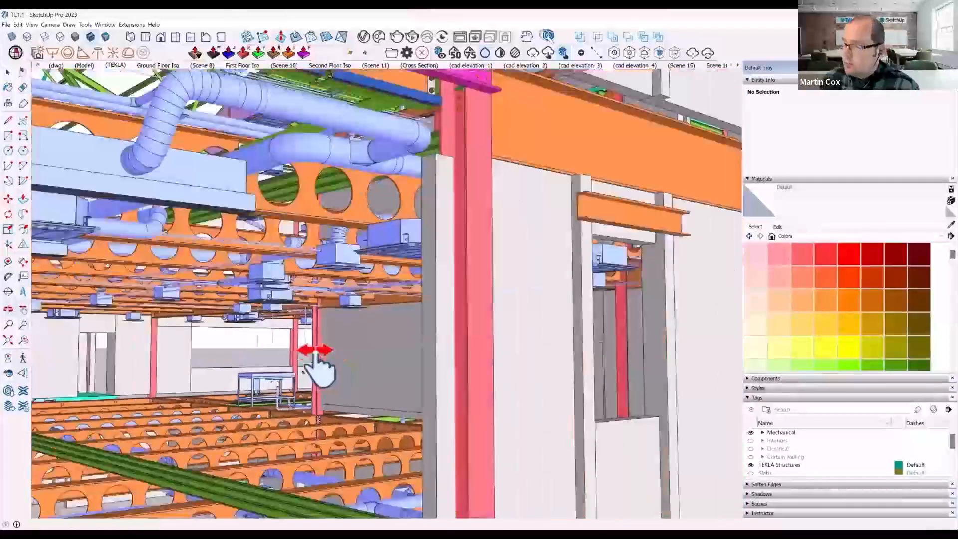
pyautogui.scroll(-10, 324, 359)
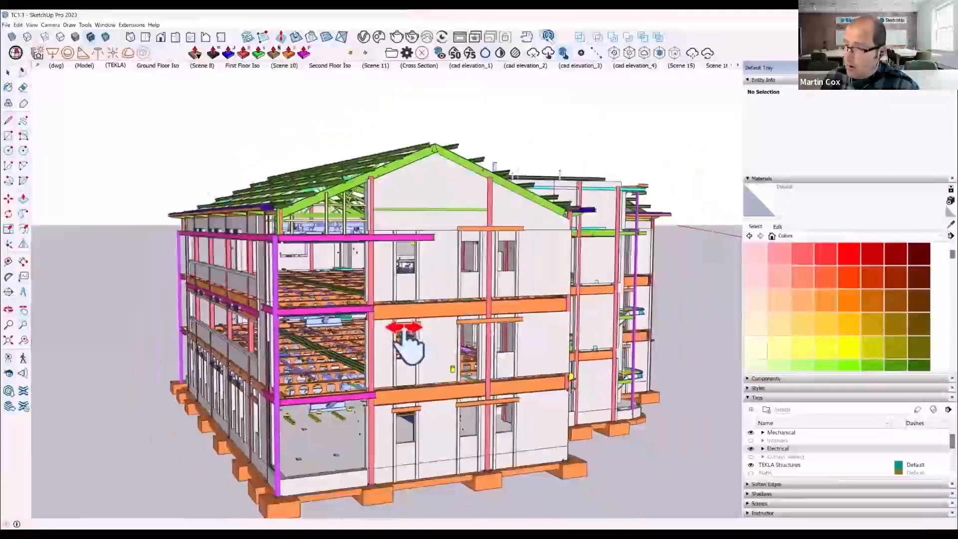
pyautogui.moveTo(402, 343); pyautogui.dragTo(319, 364, button='middle')
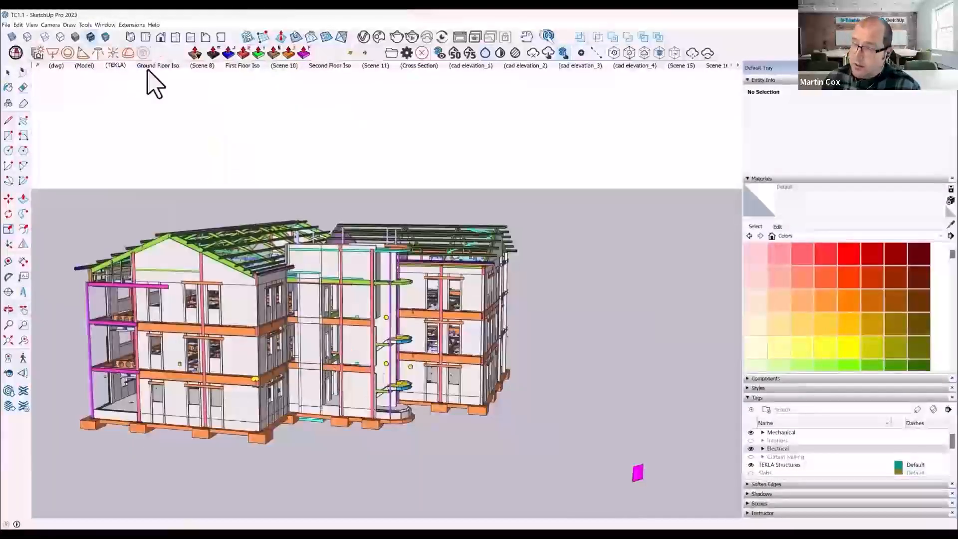
# - Open the Ground Floor Iso scene and hide the TEKLA Structures tag to view the washroom area without steelwork
pyautogui.click(146, 66)
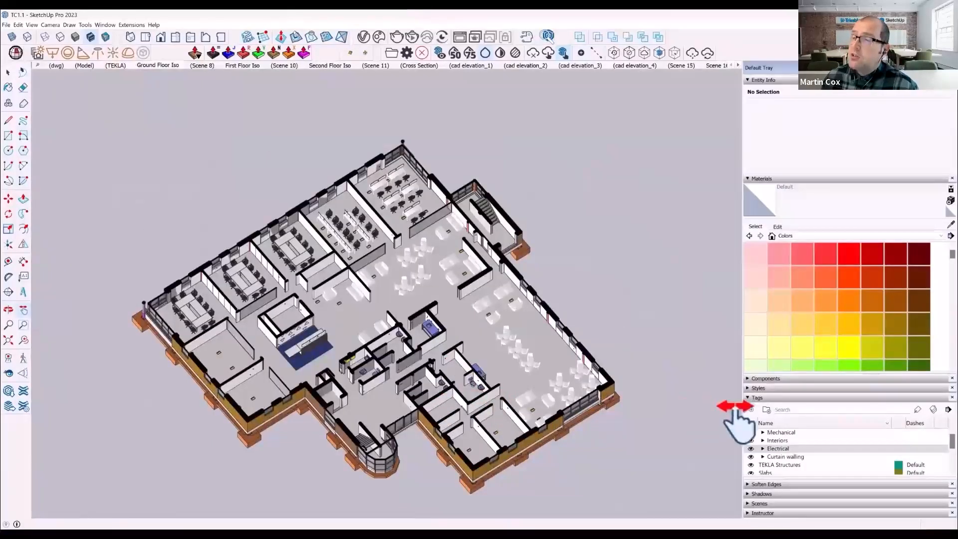
pyautogui.click(751, 464)
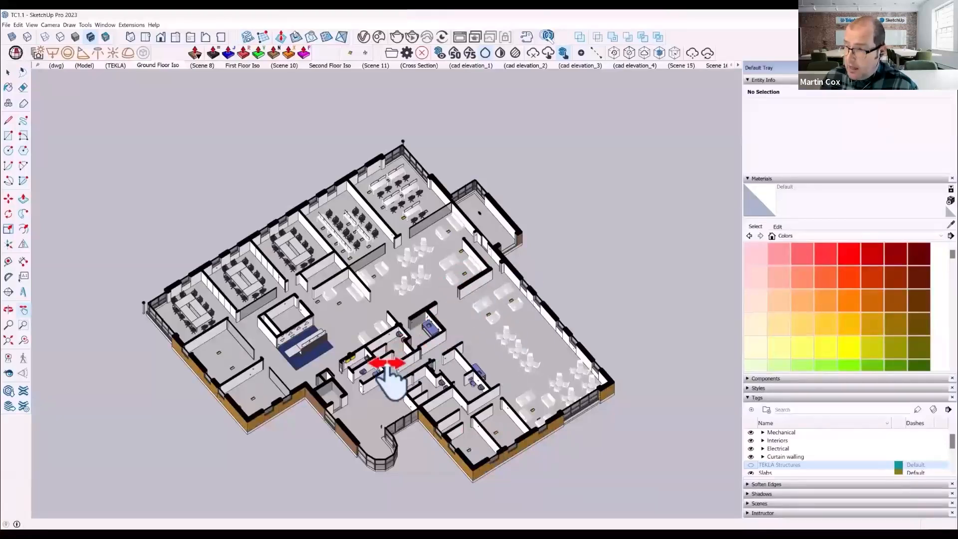
pyautogui.scroll(3, 383, 366)
pyautogui.scroll(2, 383, 374)
pyautogui.scroll(6, 374, 366)
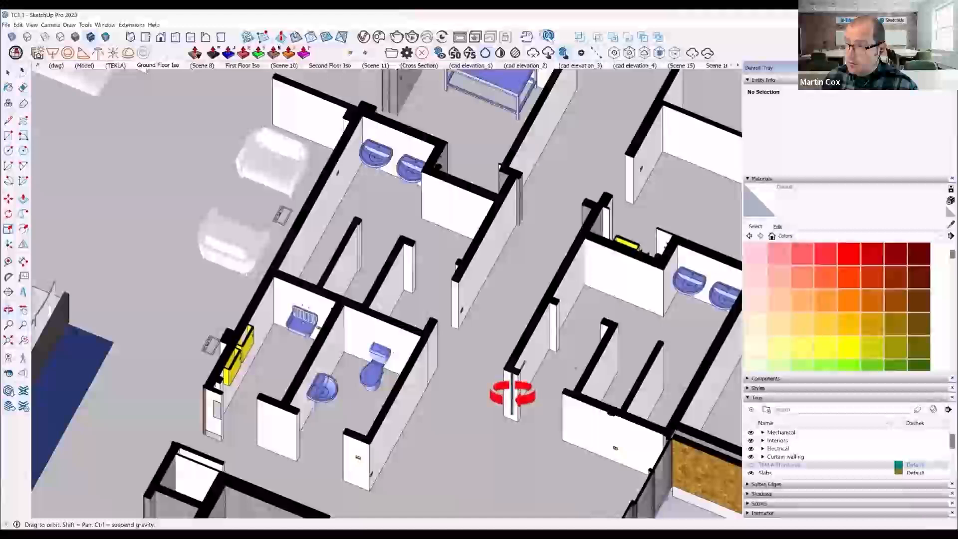
# - Examine the washroom block's partitions, sanitaryware and the service riser containing the yellow electrical box and pipework
pyautogui.moveTo(513, 394)
pyautogui.mouseDown(button='middle')
pyautogui.moveTo(403, 376)
pyautogui.moveTo(384, 261)
pyautogui.moveTo(436, 338)
pyautogui.moveTo(459, 406)
pyautogui.moveTo(359, 387)
pyautogui.moveTo(245, 344)
pyautogui.mouseUp(button='middle')
pyautogui.moveTo(560, 398)
pyautogui.mouseDown(button='middle')
pyautogui.moveTo(325, 387)
pyautogui.moveTo(120, 329)
pyautogui.mouseUp(button='middle')
pyautogui.scroll(-1, 340, 290)
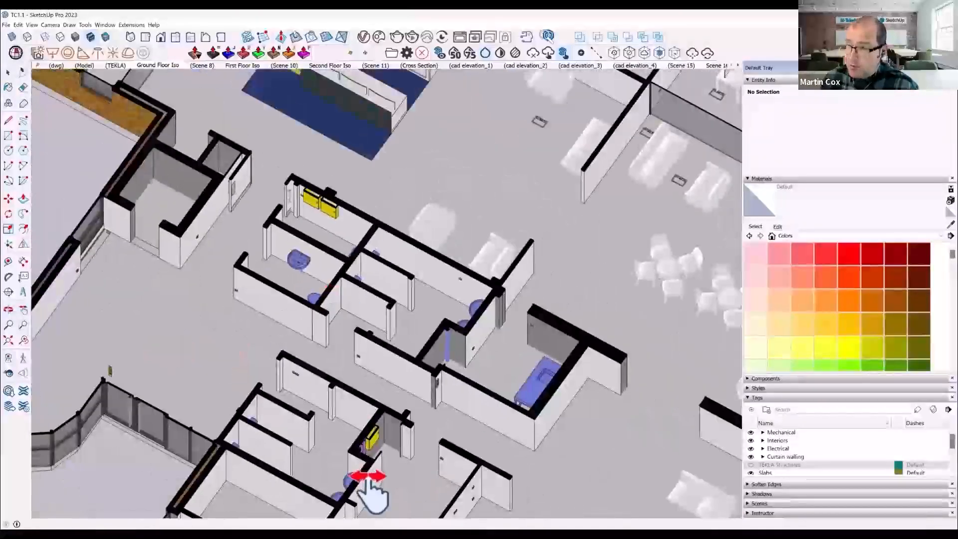
pyautogui.scroll(5, 372, 474)
pyautogui.moveTo(385, 428); pyautogui.dragTo(115, 499, button='middle')
pyautogui.moveTo(348, 377); pyautogui.dragTo(234, 414, button='middle')
pyautogui.moveTo(368, 446); pyautogui.dragTo(263, 439, button='middle')
pyautogui.scroll(4, 232, 295)
pyautogui.scroll(1, 232, 295)
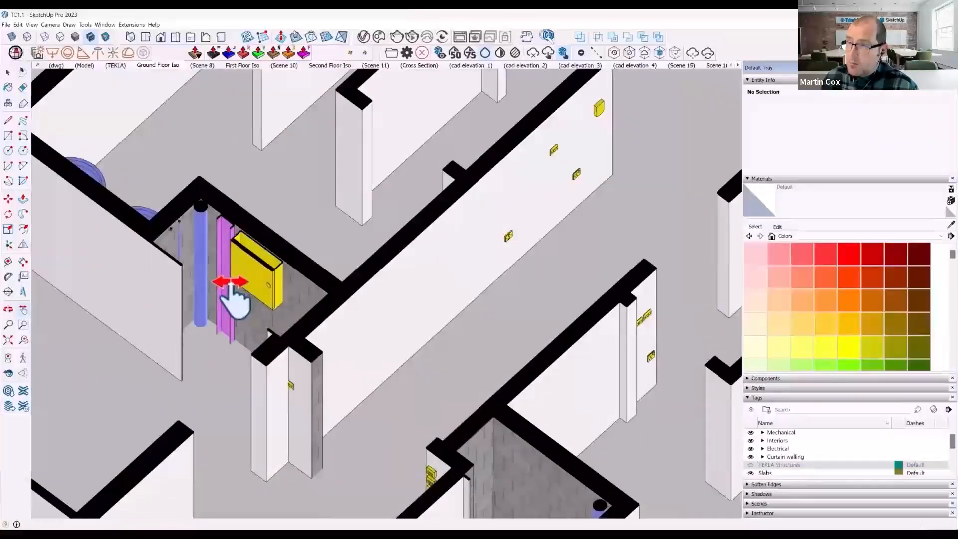
# - Examine the second riser with its vertical pipe and compare it with the electrical riser across the corridor
pyautogui.scroll(-3, 225, 309)
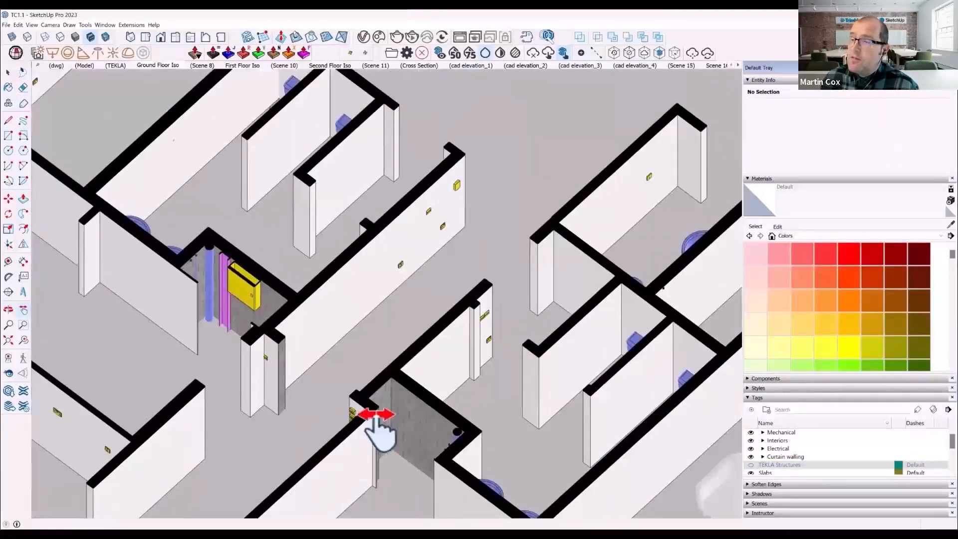
pyautogui.moveTo(376, 428); pyautogui.dragTo(633, 449, button='middle')
pyautogui.scroll(2, 599, 384)
pyautogui.moveTo(594, 382); pyautogui.dragTo(652, 396, button='middle')
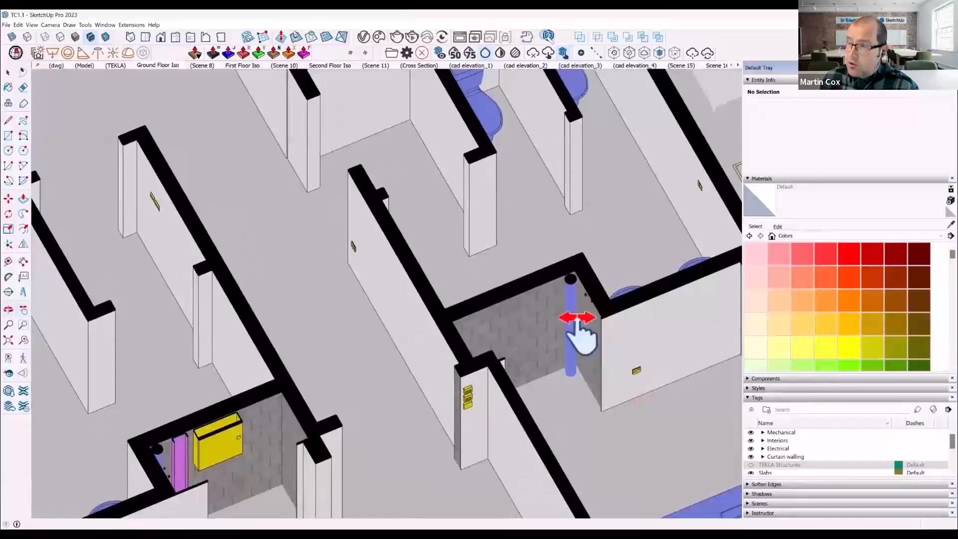
pyautogui.scroll(-2, 421, 438)
pyautogui.scroll(-3, 421, 398)
pyautogui.moveTo(421, 385)
pyautogui.mouseDown(button='middle')
pyautogui.moveTo(450, 424)
pyautogui.moveTo(497, 412)
pyautogui.moveTo(428, 393)
pyautogui.mouseUp(button='middle')
pyautogui.scroll(10, 428, 493)
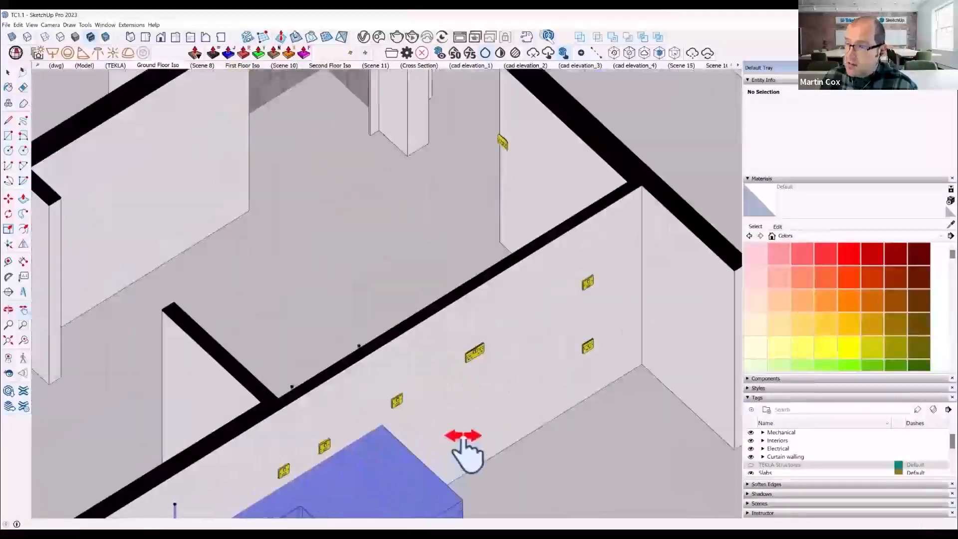
# - Review the whole ground floor layout and examine the electrical floor boxes around the corner office's desks
pyautogui.keyDown('shift'); pyautogui.moveTo(464, 449); pyautogui.dragTo(551, 417, button='middle'); pyautogui.keyUp('shift')
pyautogui.scroll(-2, 462, 396)
pyautogui.moveTo(424, 402); pyautogui.dragTo(709, 424, button='middle')
pyautogui.scroll(-5, 425, 424)
pyautogui.scroll(-8, 430, 400)
pyautogui.moveTo(440, 427); pyautogui.dragTo(514, 407, button='middle')
pyautogui.scroll(-5, 510, 408)
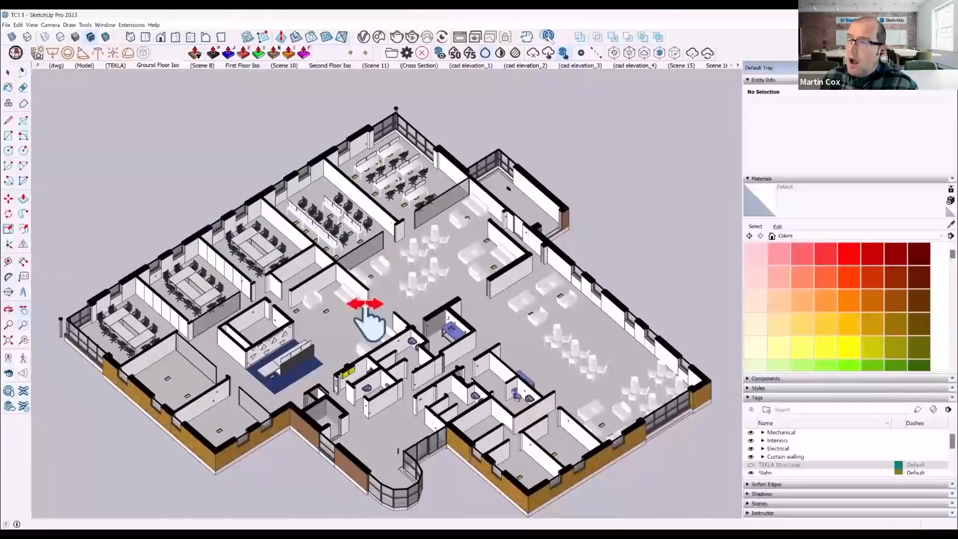
pyautogui.scroll(10, 397, 152)
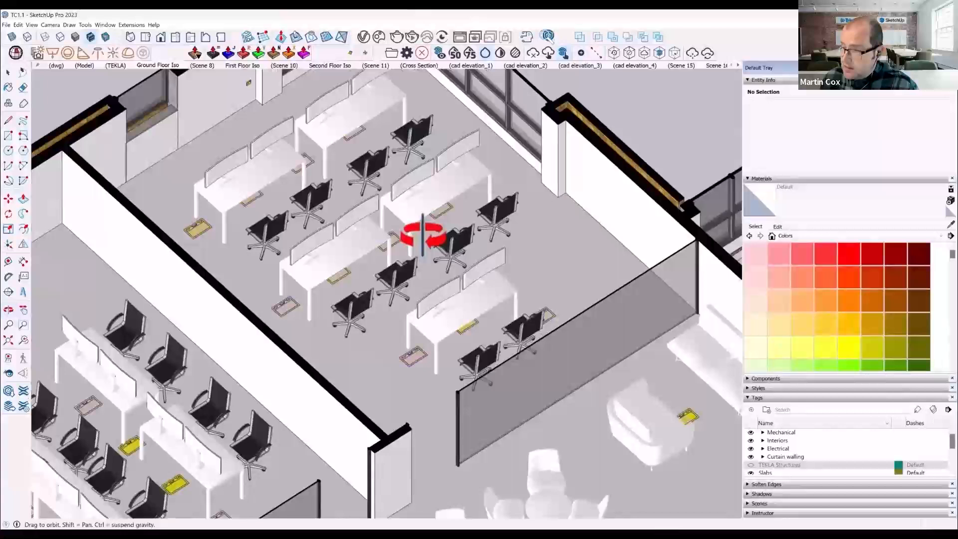
pyautogui.moveTo(423, 237); pyautogui.dragTo(410, 267, button='middle')
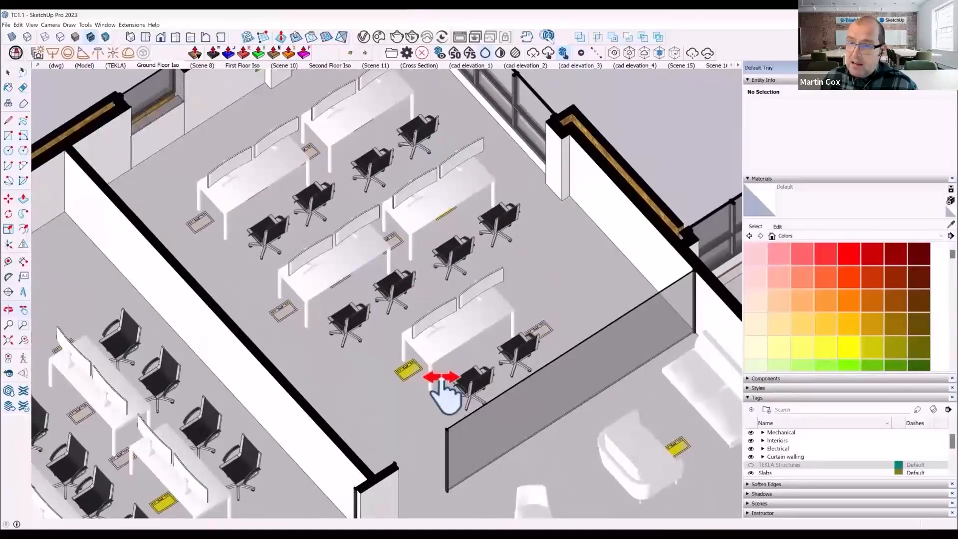
pyautogui.moveTo(459, 393); pyautogui.dragTo(432, 358, button='middle')
pyautogui.scroll(3, 427, 358)
pyautogui.scroll(2, 428, 357)
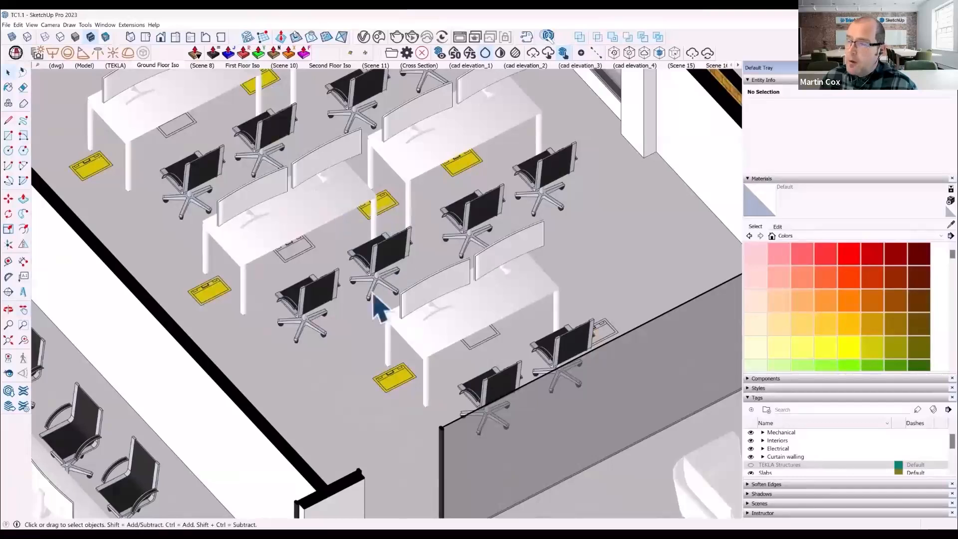
# - Compare the desk and floor box layouts of the corner office and the neighbouring open office
pyautogui.scroll(-5, 378, 307)
pyautogui.moveTo(445, 338); pyautogui.dragTo(369, 322, button='middle')
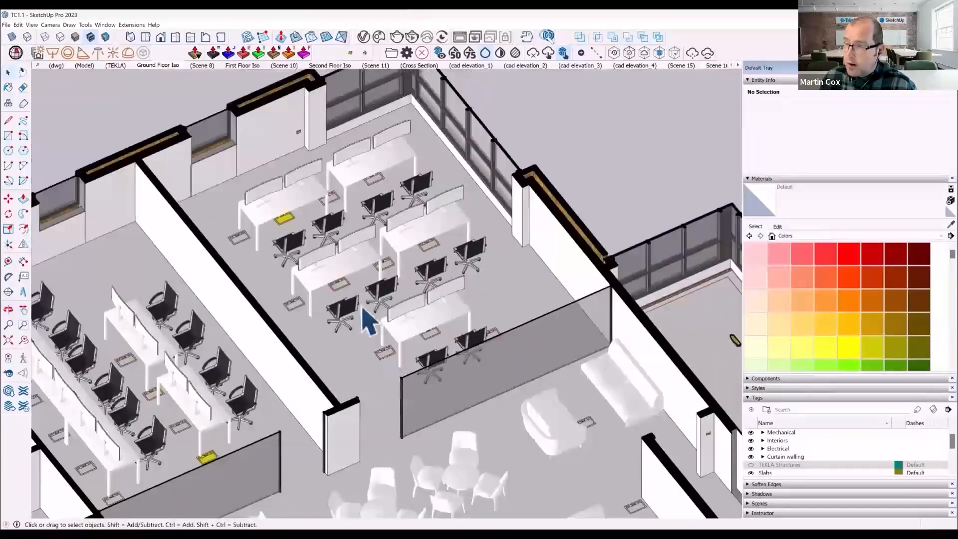
pyautogui.scroll(5, 305, 120)
pyautogui.scroll(-4, 413, 184)
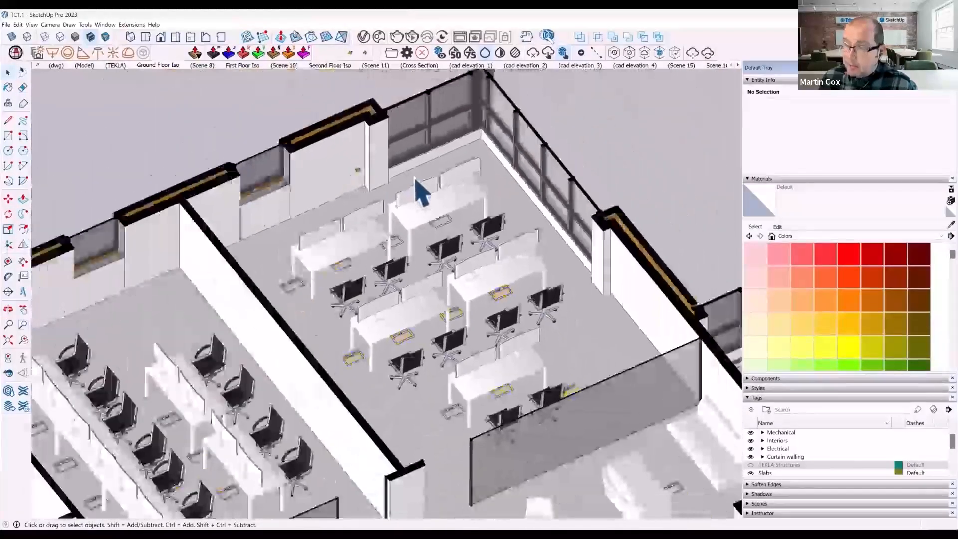
pyautogui.scroll(-5, 419, 187)
pyautogui.scroll(2, 367, 339)
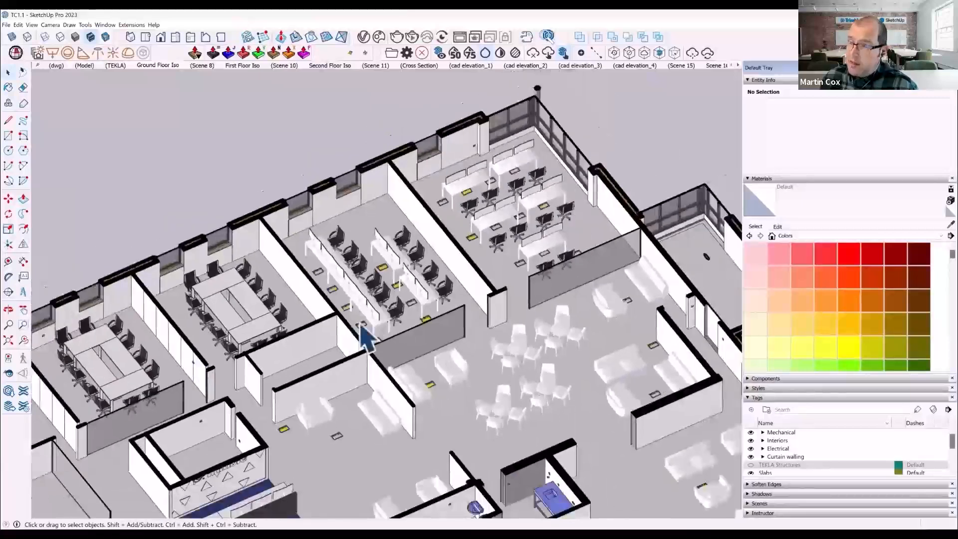
# - Look over the rest of the ground floor and open the Reception scene
pyautogui.scroll(-1, 361, 325)
pyautogui.moveTo(231, 360); pyautogui.dragTo(223, 366, button='middle')
pyautogui.scroll(-2, 337, 304)
pyautogui.moveTo(241, 438); pyautogui.dragTo(331, 430, button='middle')
pyautogui.scroll(3, 387, 436)
pyautogui.click(739, 65)
pyautogui.click(738, 65)
pyautogui.click(713, 66)
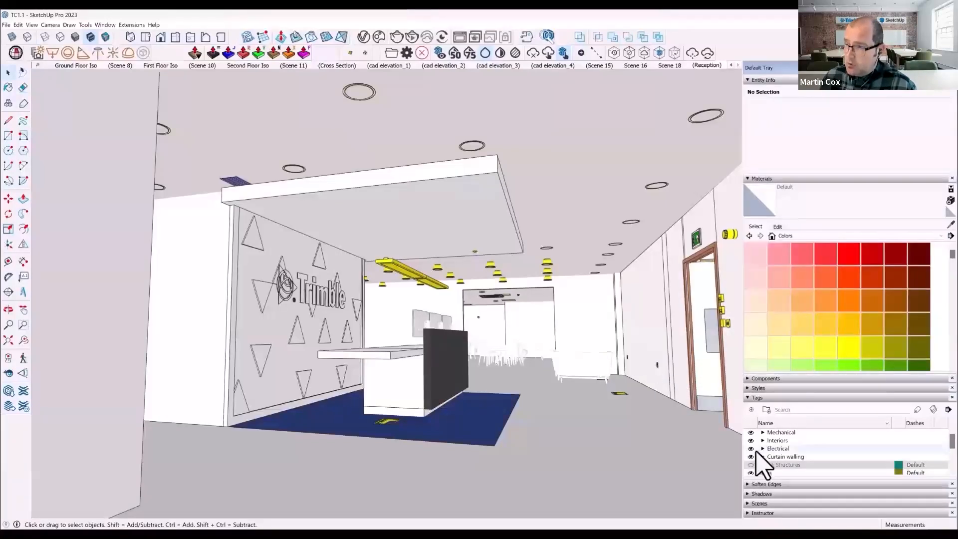
# - Show the TEKLA Structures tag and Push/Pull the casing face to box in the exposed steel column beside the reception door
pyautogui.click(751, 465)
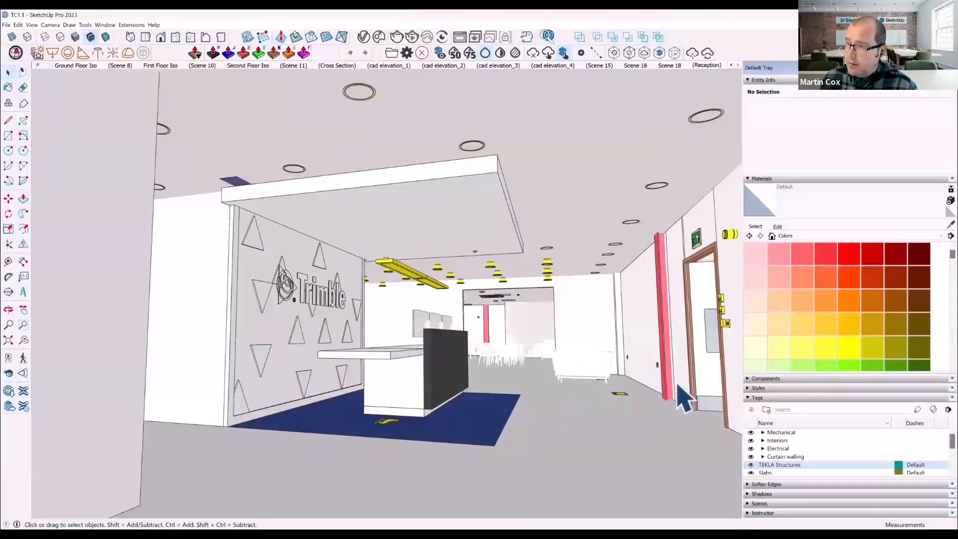
pyautogui.scroll(8, 674, 397)
pyautogui.press('p')
pyautogui.click(633, 381)
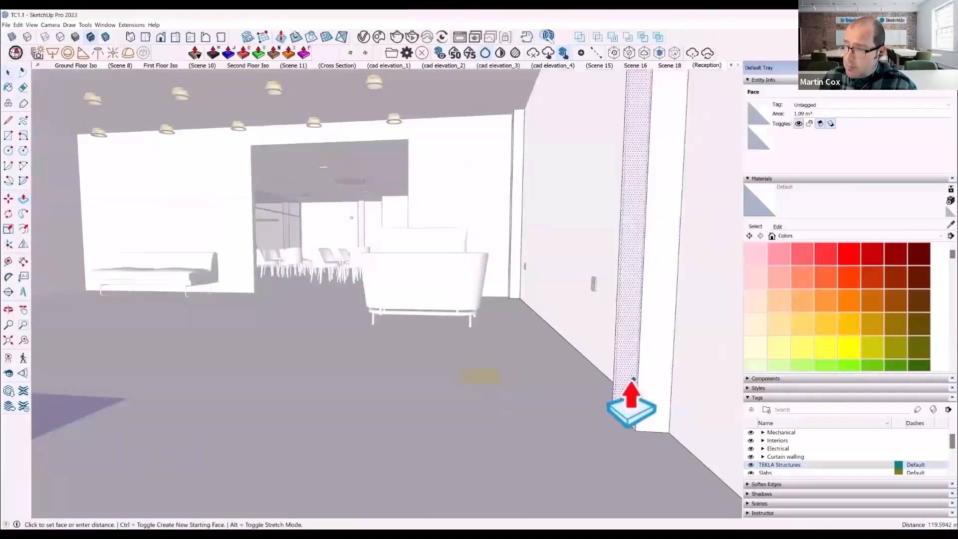
pyautogui.click(602, 379)
pyautogui.press('space')
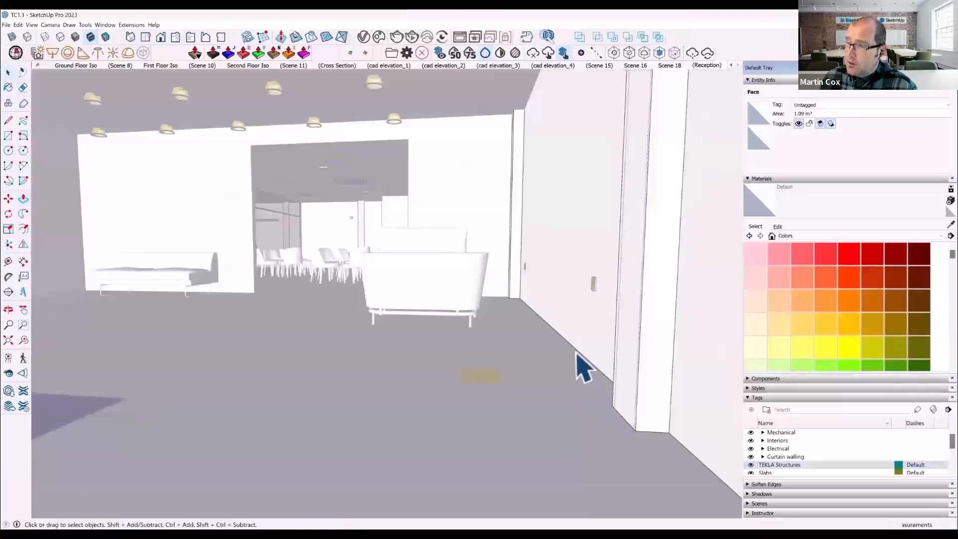
# - Return to the Reception scene and examine the boxed-in column, nearby wall sockets and ceiling lights
pyautogui.click(708, 65)
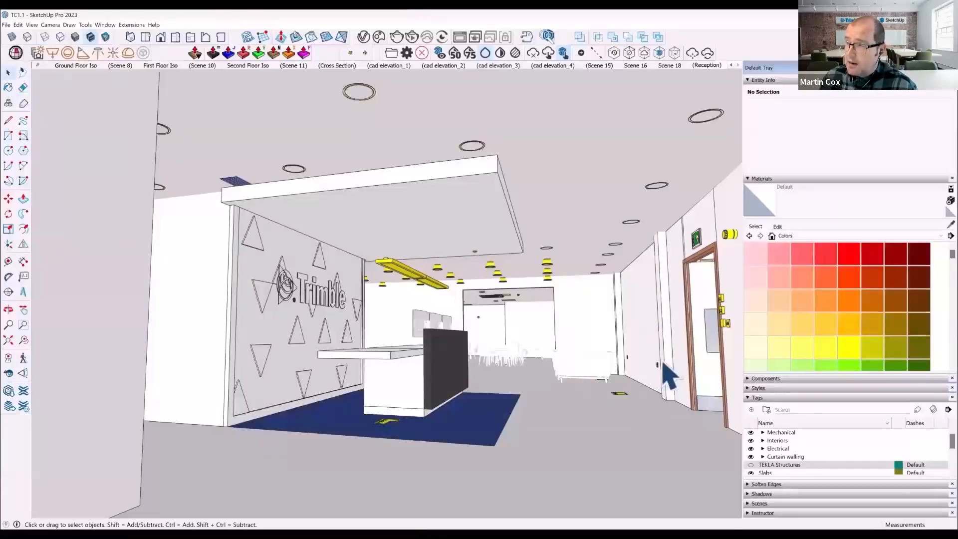
pyautogui.scroll(4, 669, 270)
pyautogui.moveTo(659, 331); pyautogui.dragTo(619, 281, button='middle')
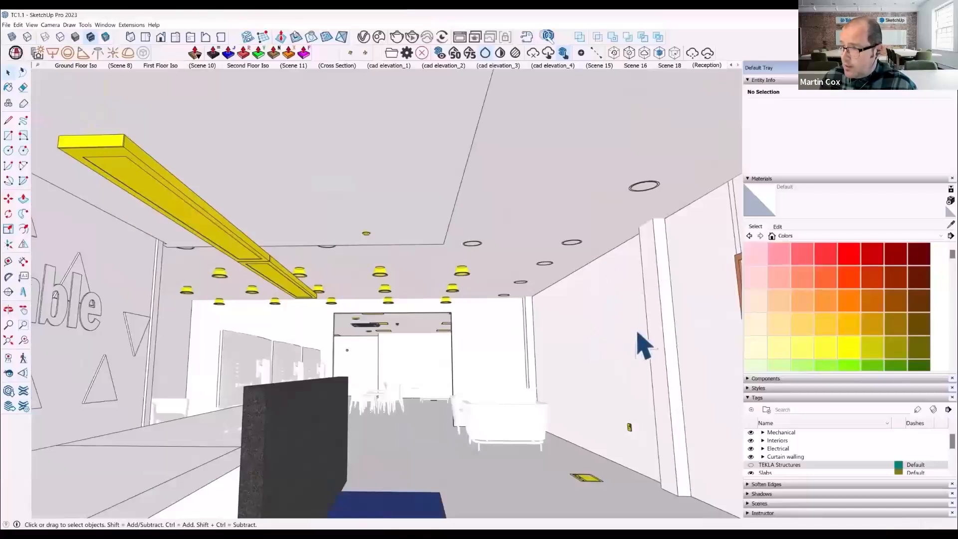
pyautogui.scroll(5, 633, 438)
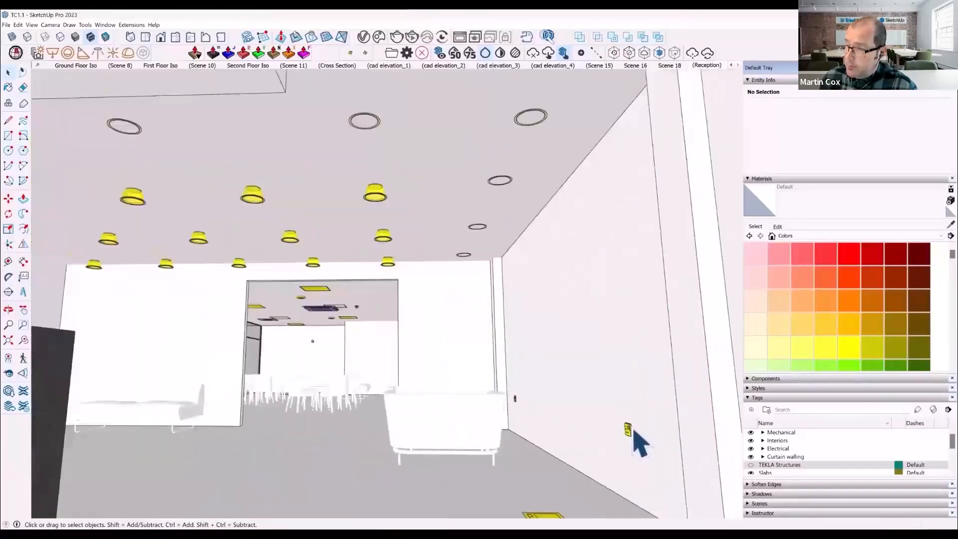
pyautogui.moveTo(612, 396); pyautogui.dragTo(505, 382, button='middle')
pyautogui.scroll(5, 547, 351)
pyautogui.scroll(-8, 548, 356)
pyautogui.scroll(-4, 549, 362)
pyautogui.scroll(5, 507, 375)
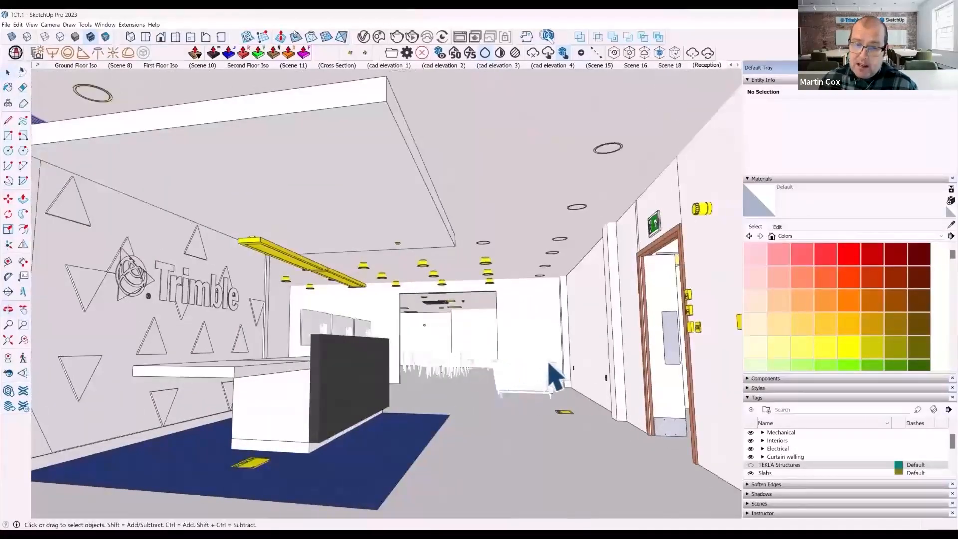